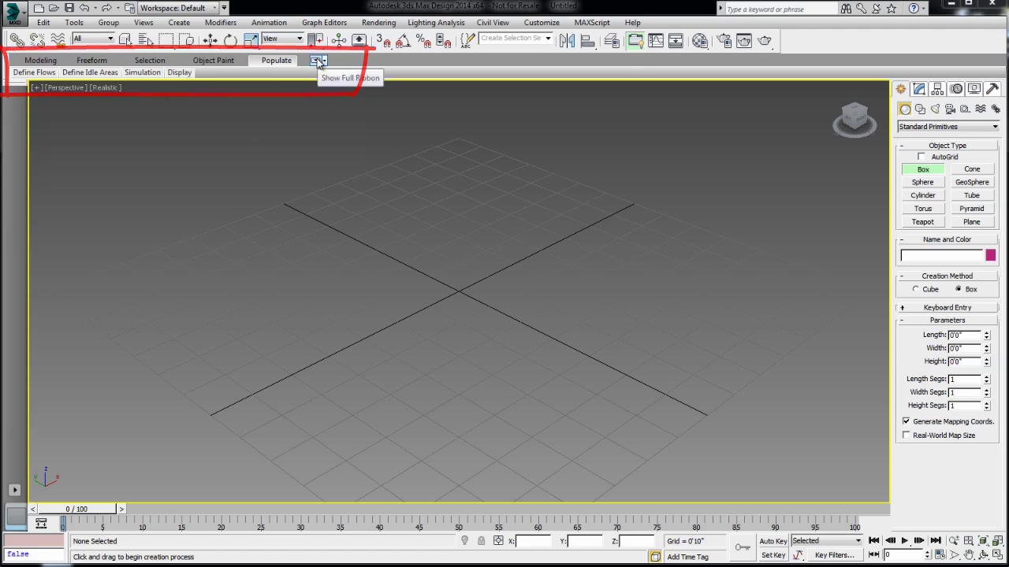
Draw a trial pedestrian flow with two points, then undo it
click(318, 61)
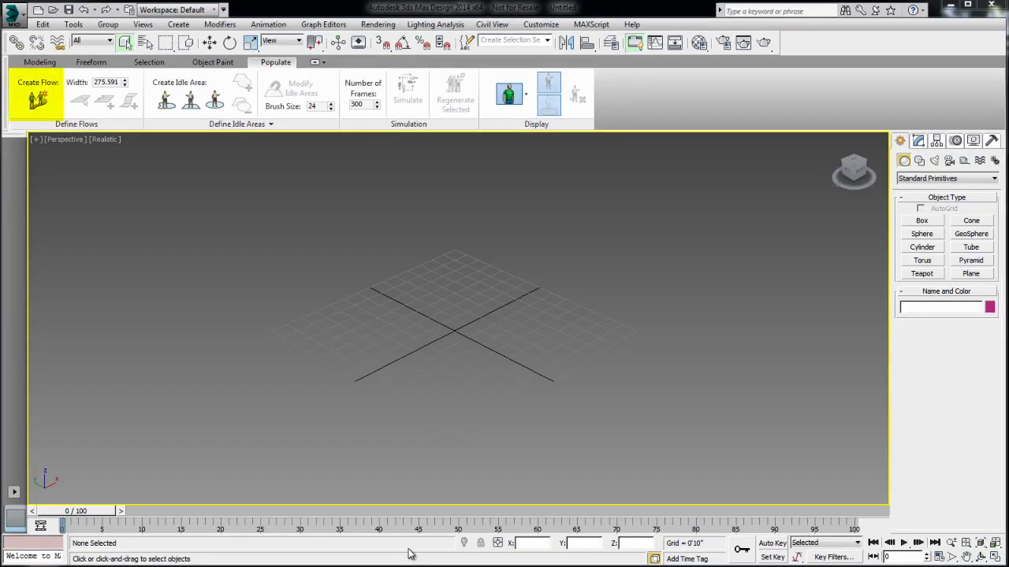
click(40, 99)
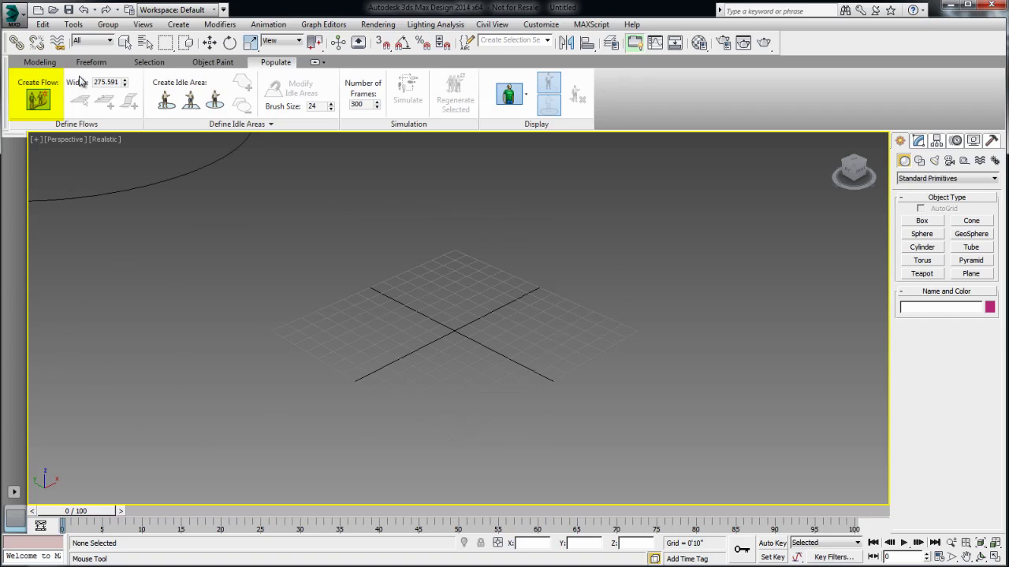
click(125, 85)
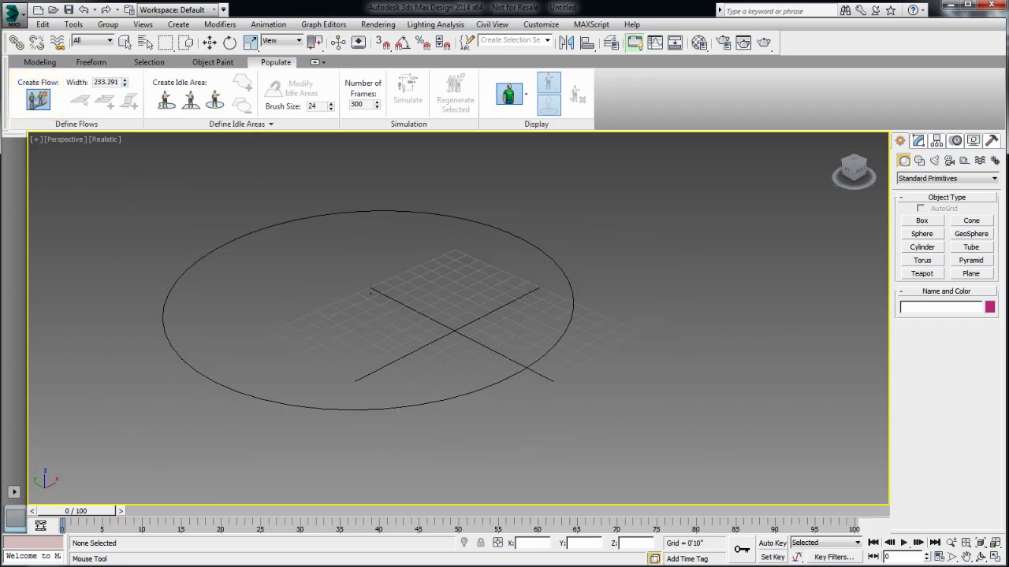
click(453, 290)
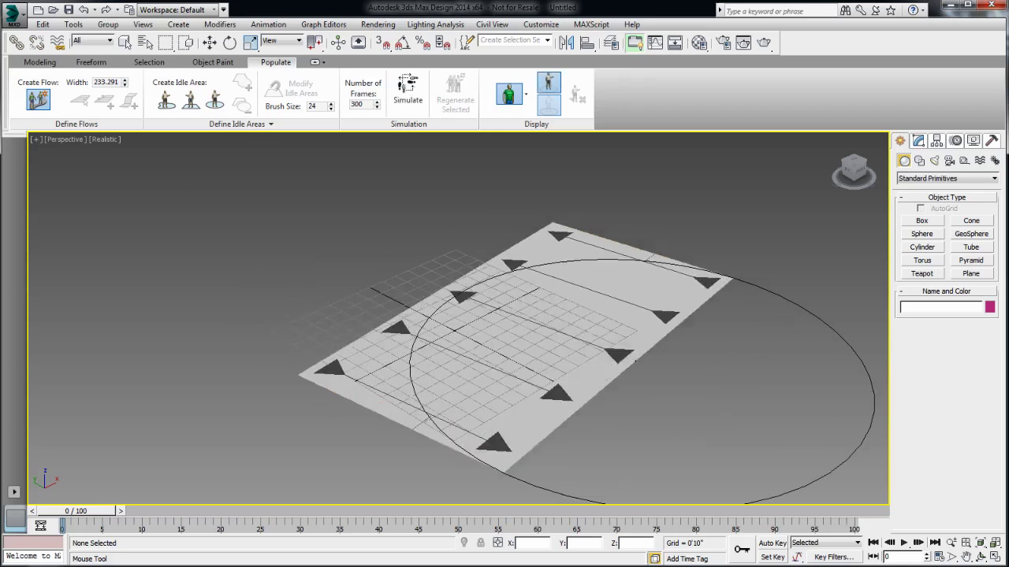
scroll(707, 413, down, 4)
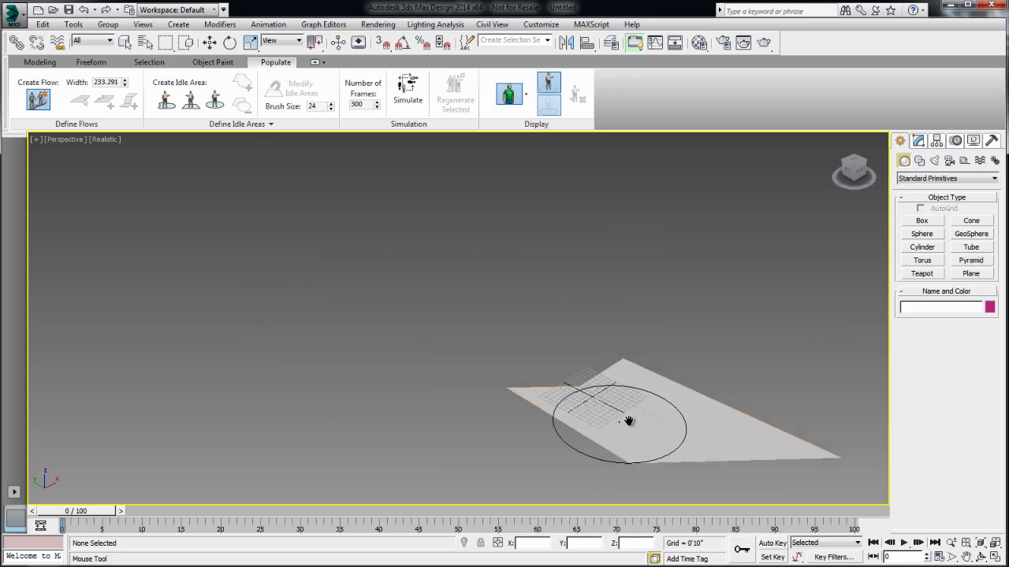
click(400, 338)
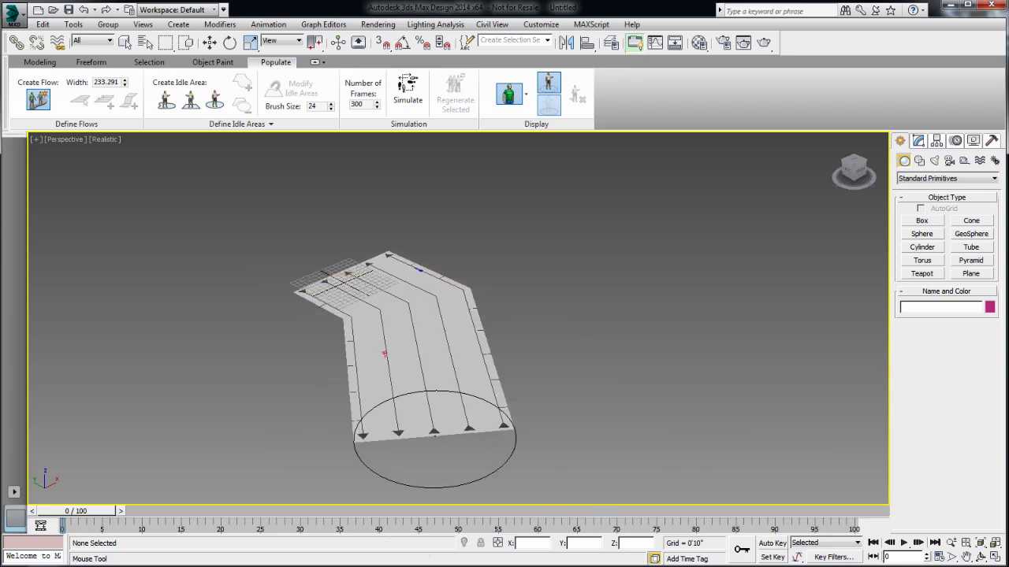
right_click(811, 405)
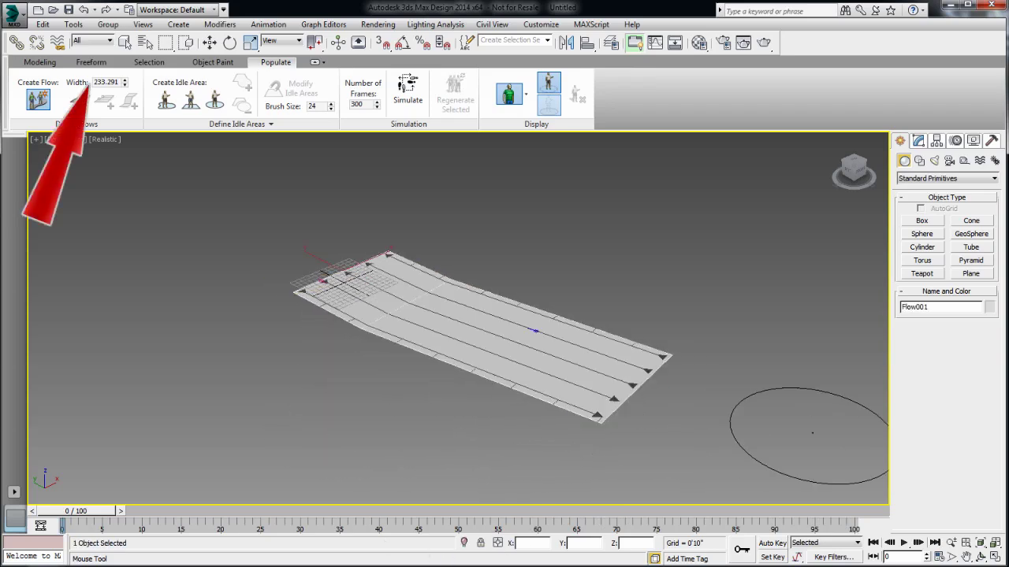
key(ctrl+z)
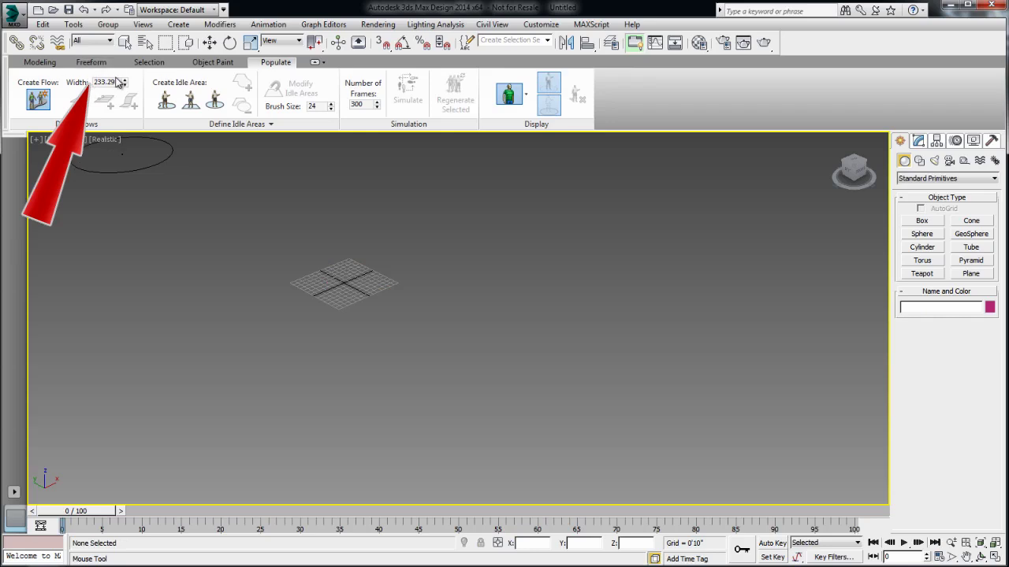
Set the flow width to 100, then draw a second three-point trial flow and delete it
text(1000)
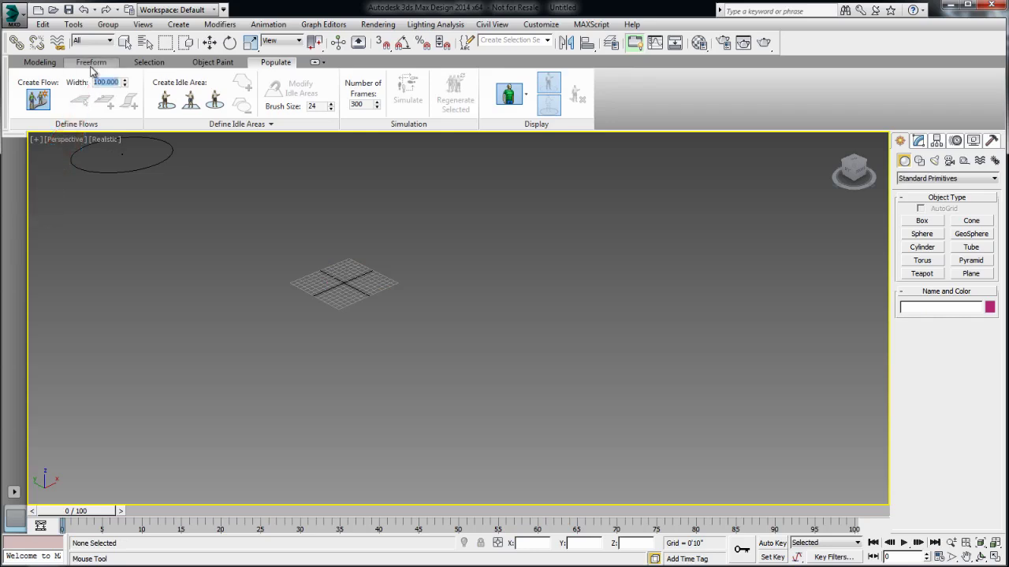
click(280, 244)
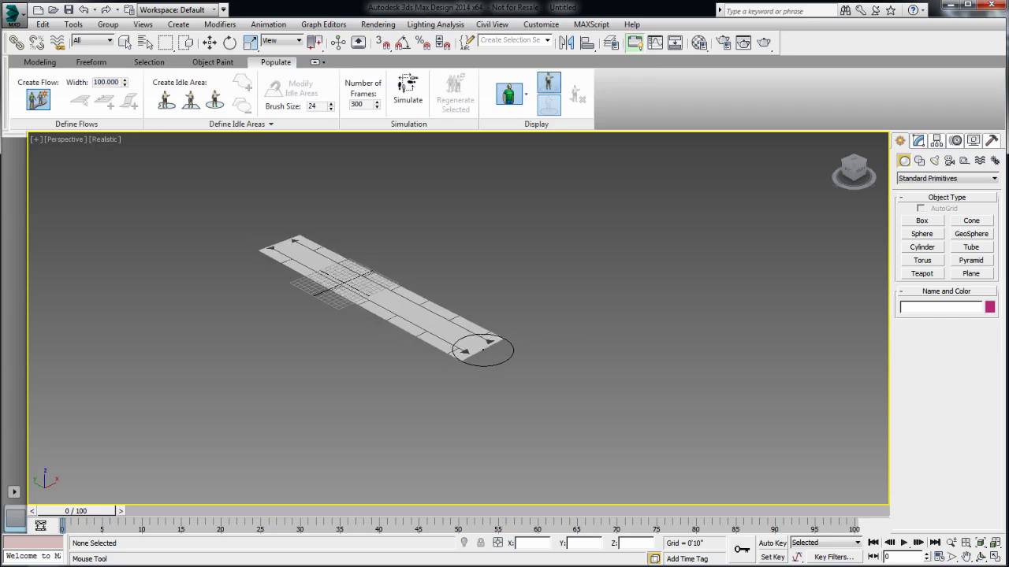
click(483, 347)
click(512, 448)
right_click(646, 406)
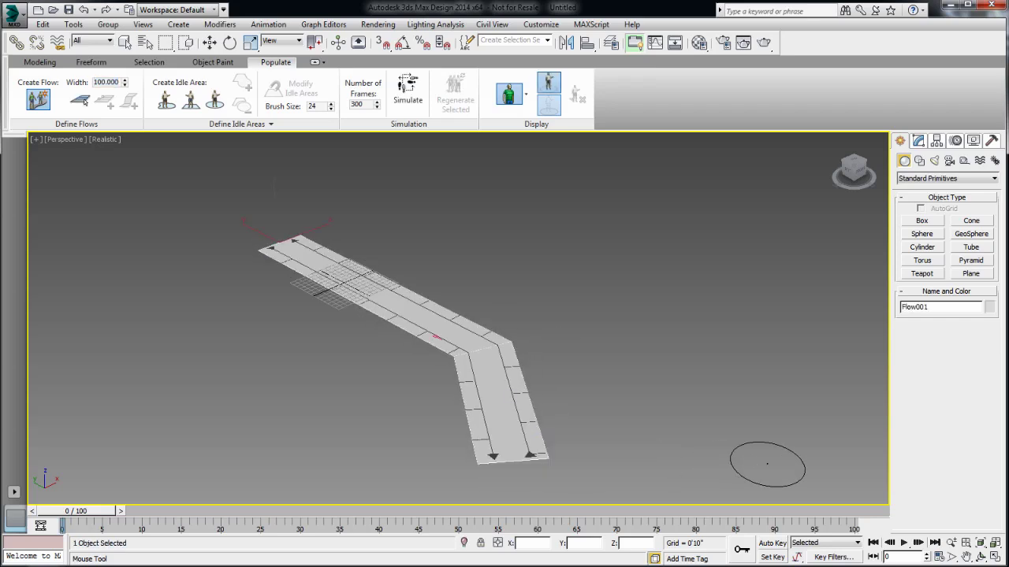
key(Delete)
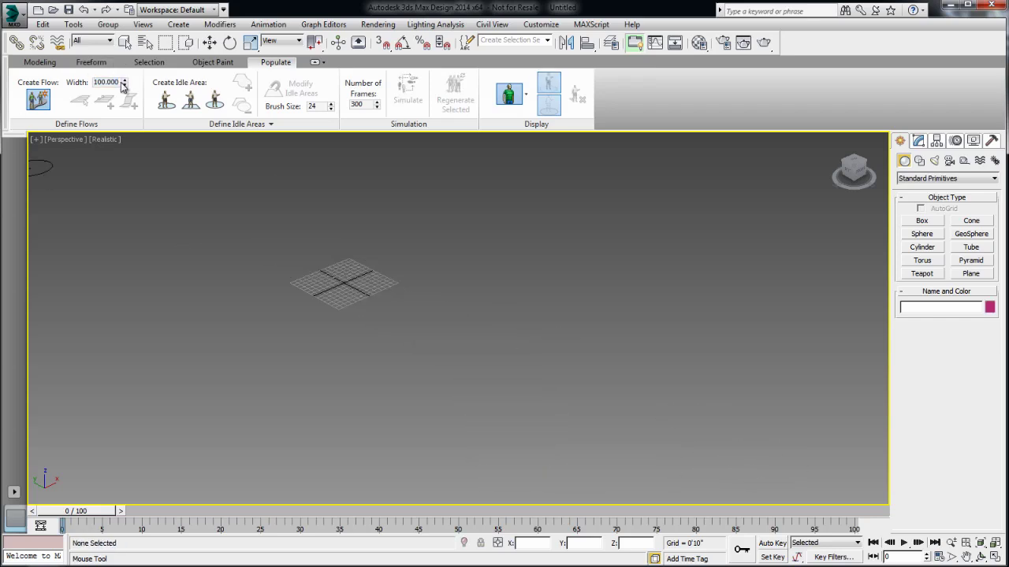
Set the flow width to 300
click(118, 82)
text(3)
key(Return)
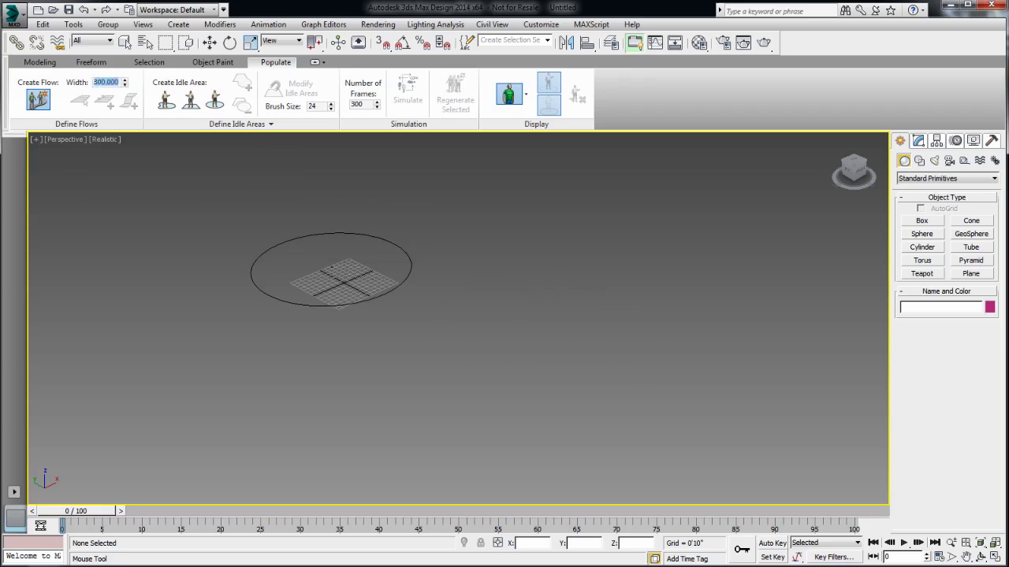
Draw Flow001 as a multi-bend path with corners at the lower left and upper left
click(293, 207)
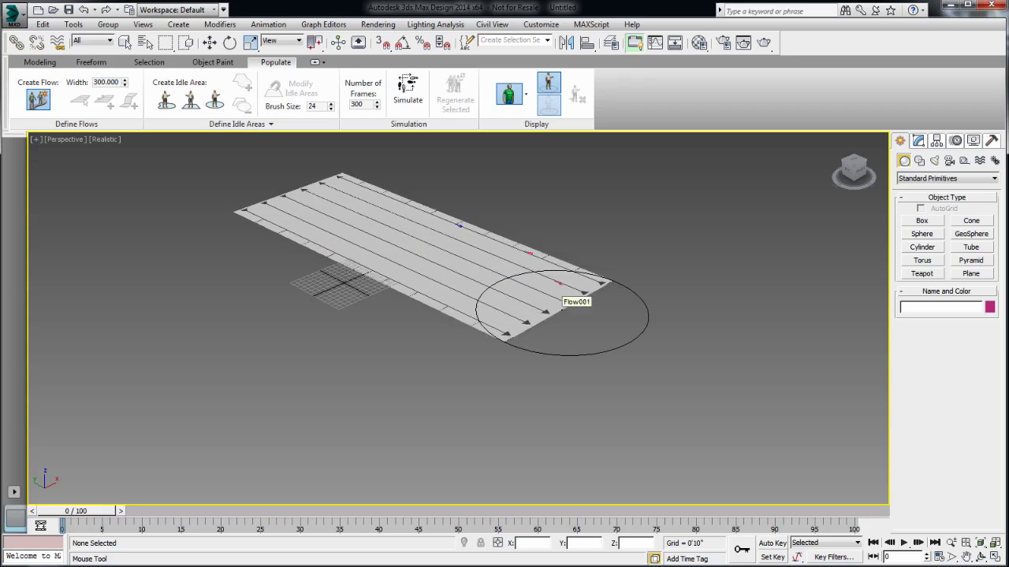
click(566, 324)
scroll(524, 378, down, 5)
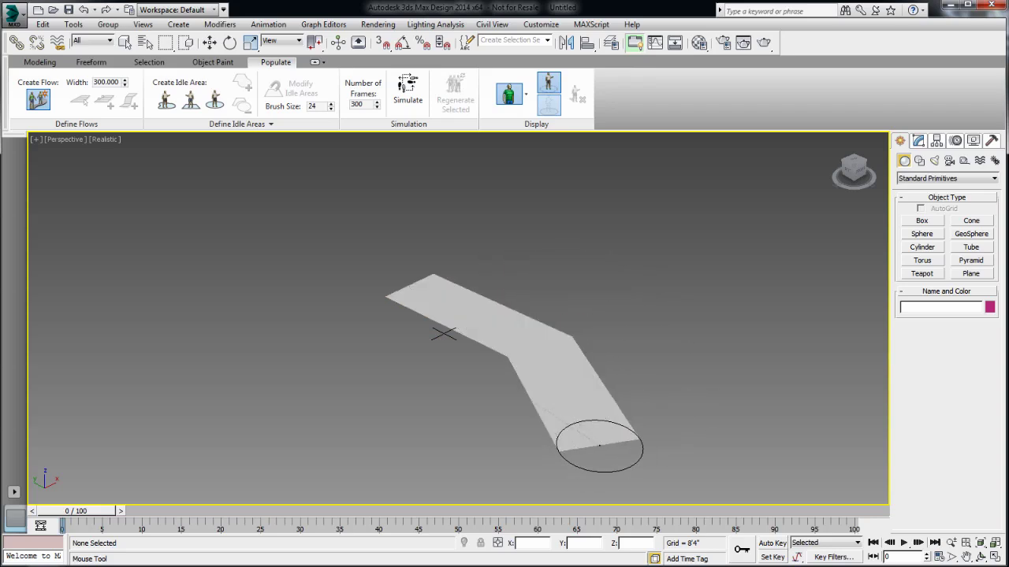
scroll(599, 447, down, 3)
middle_drag(439, 439, 468, 362)
click(601, 391)
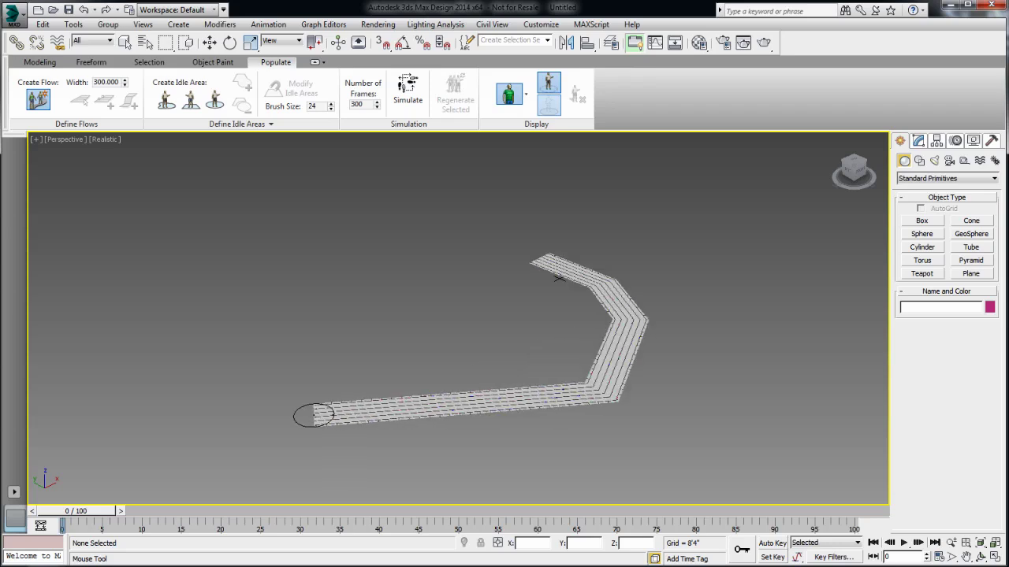
click(307, 416)
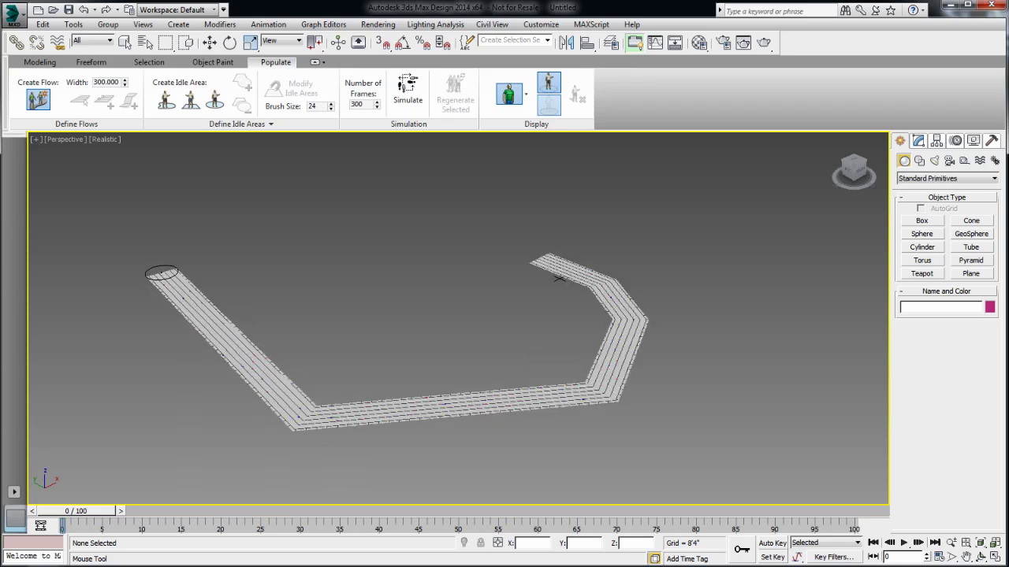
click(150, 273)
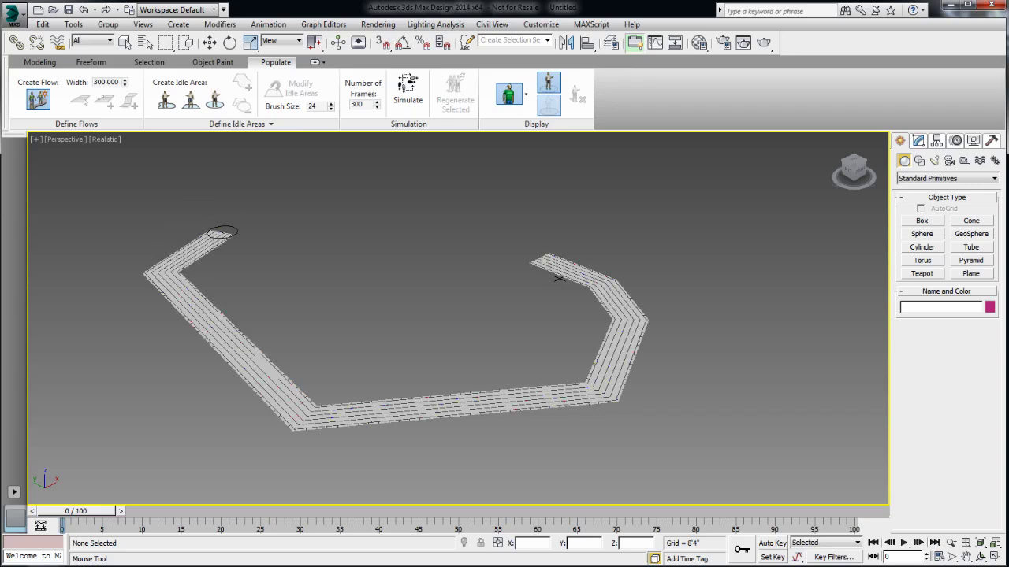
click(215, 224)
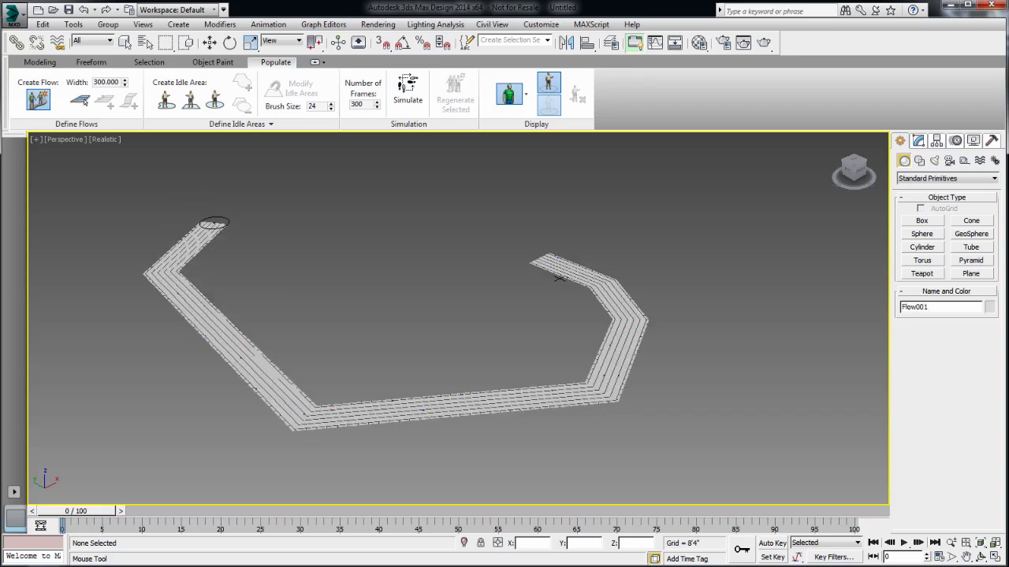
right_click(214, 224)
Insert extra points into Flow001 with Add to Flow
mouse_move(383, 338)
middle_down()
mouse_move(349, 342)
mouse_move(397, 344)
middle_up()
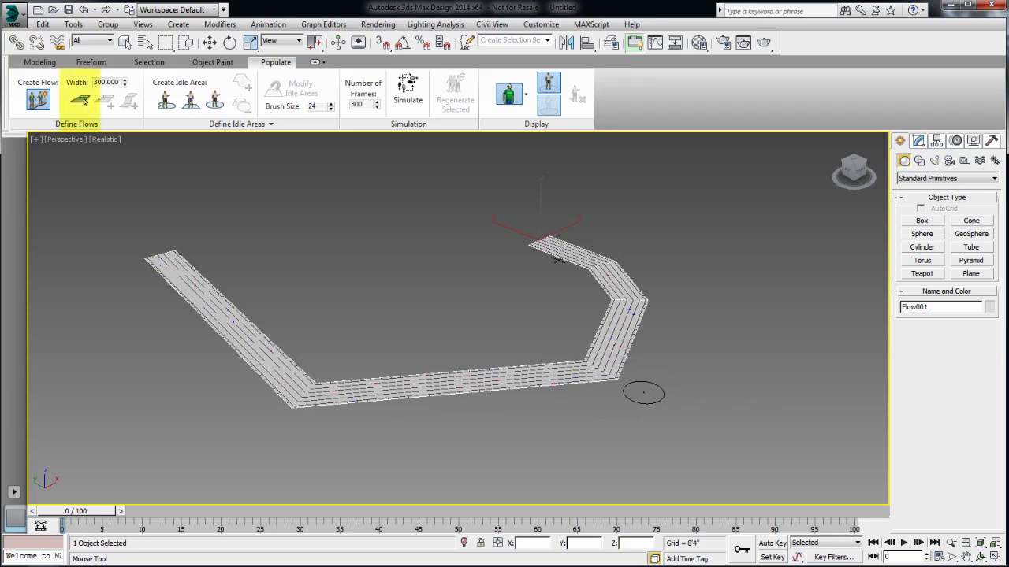
click(82, 104)
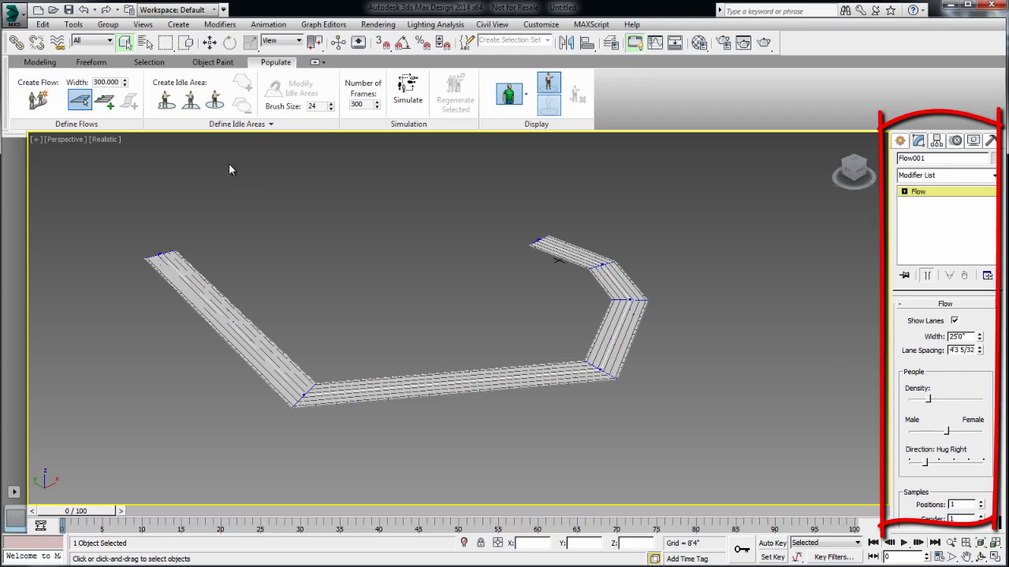
click(104, 100)
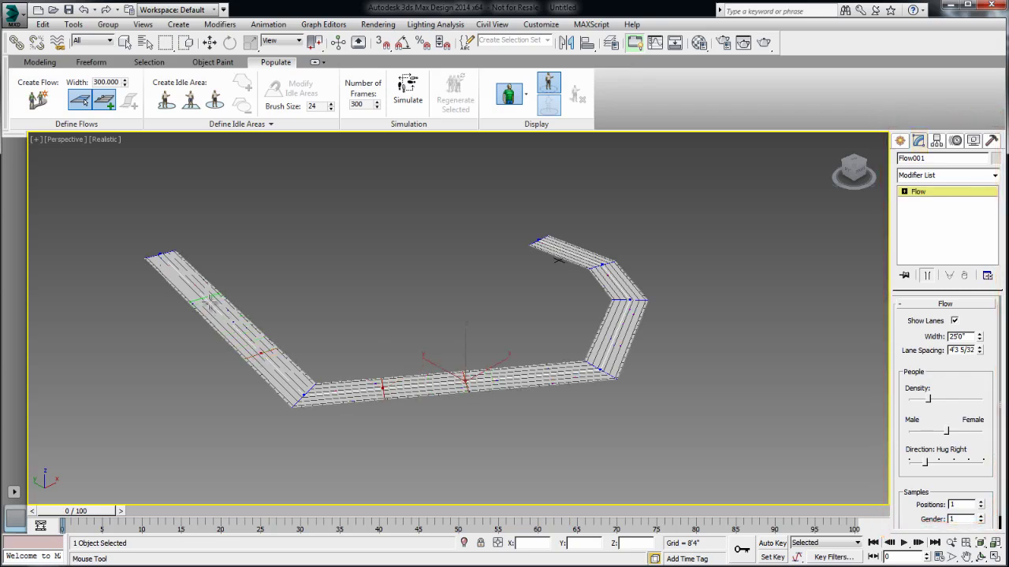
right_click(316, 310)
Move Flow001's left-leg, lower-left and lower-stretch points to round the curves
drag(197, 316, 193, 319)
click(210, 42)
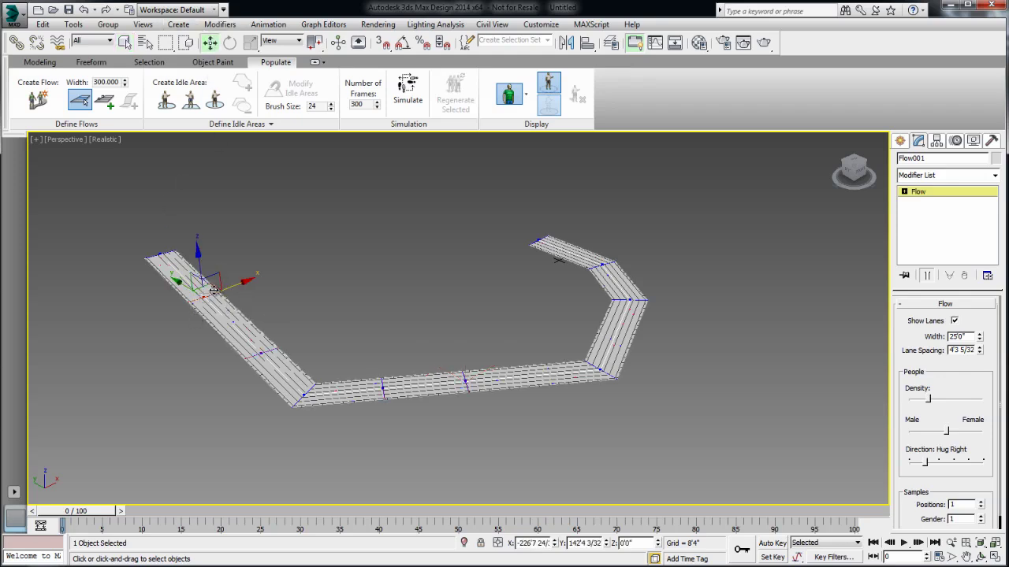
drag(211, 290, 201, 312)
click(260, 352)
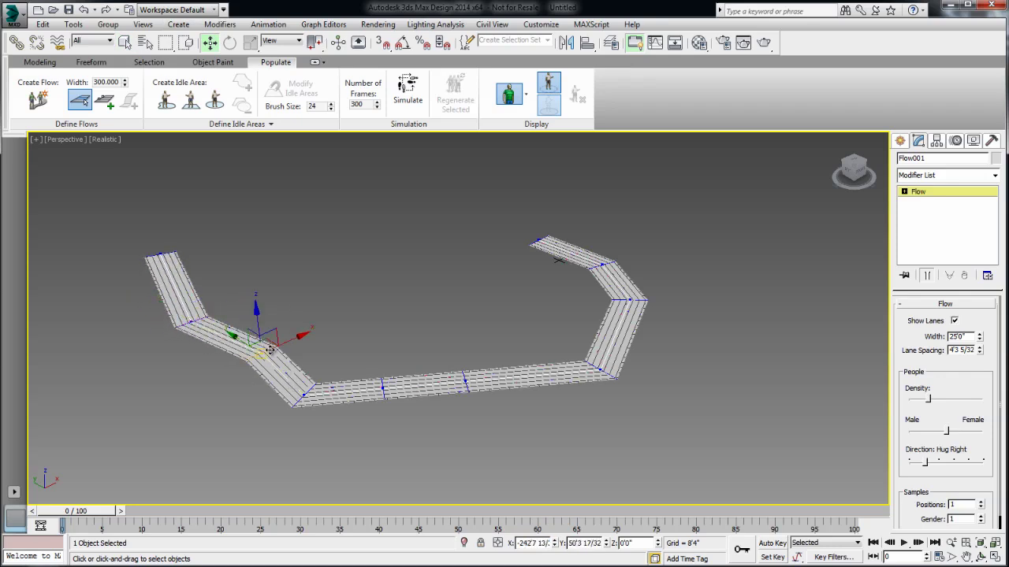
drag(260, 351, 238, 360)
click(383, 388)
drag(393, 380, 436, 377)
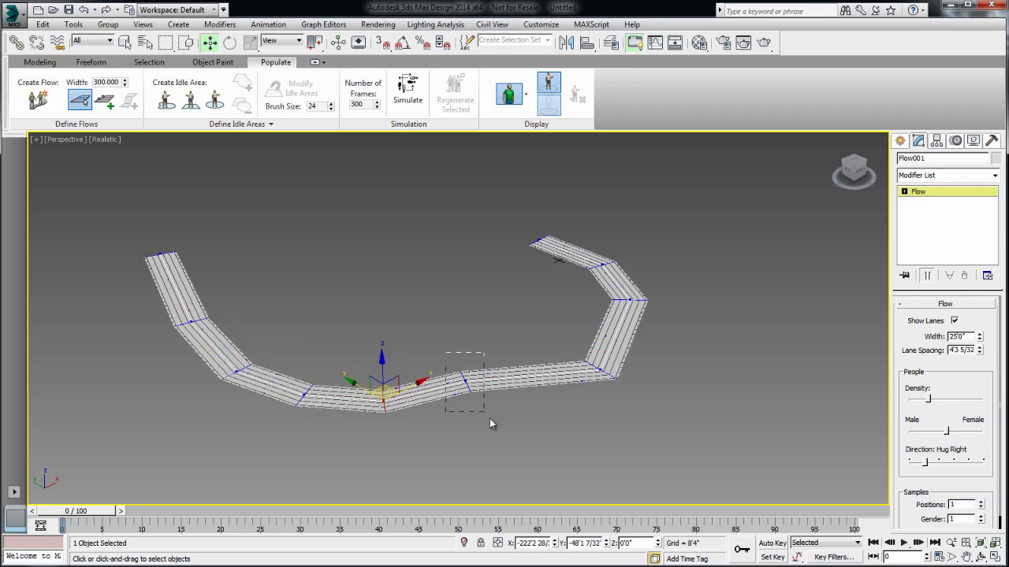
drag(491, 425, 503, 379)
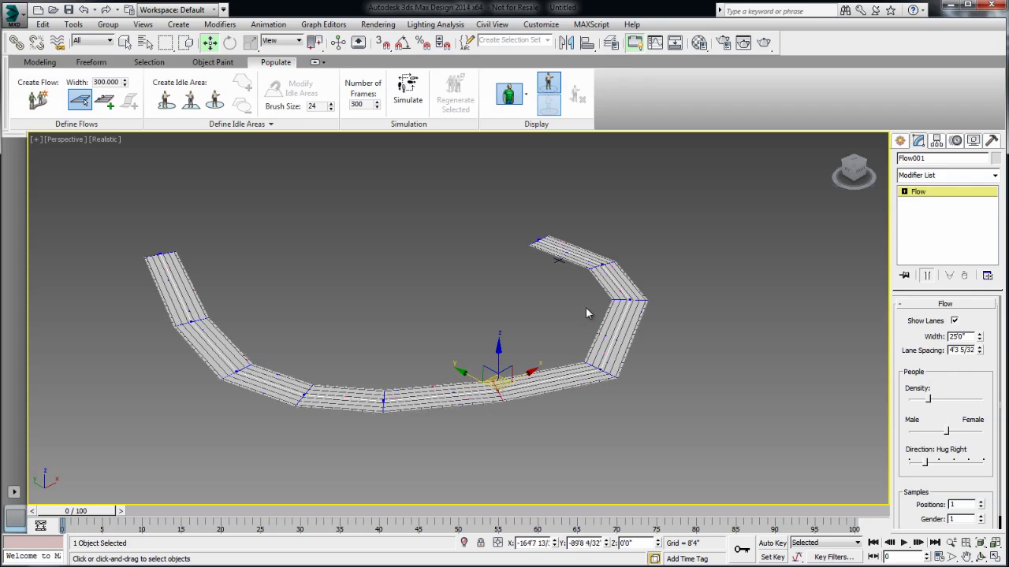
Turn a lower-right segment of Flow001 into a ramp and raise it
click(905, 193)
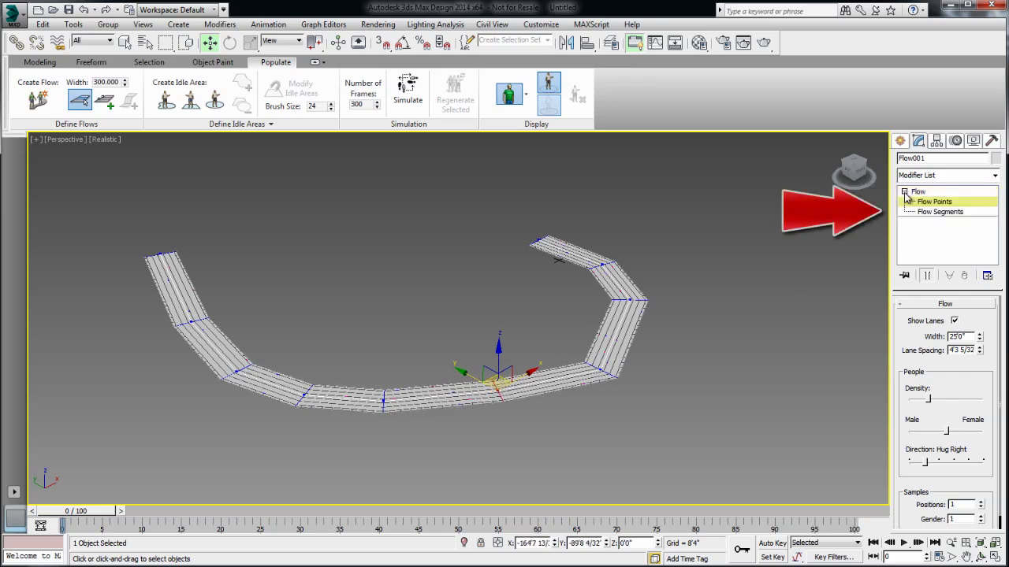
click(940, 212)
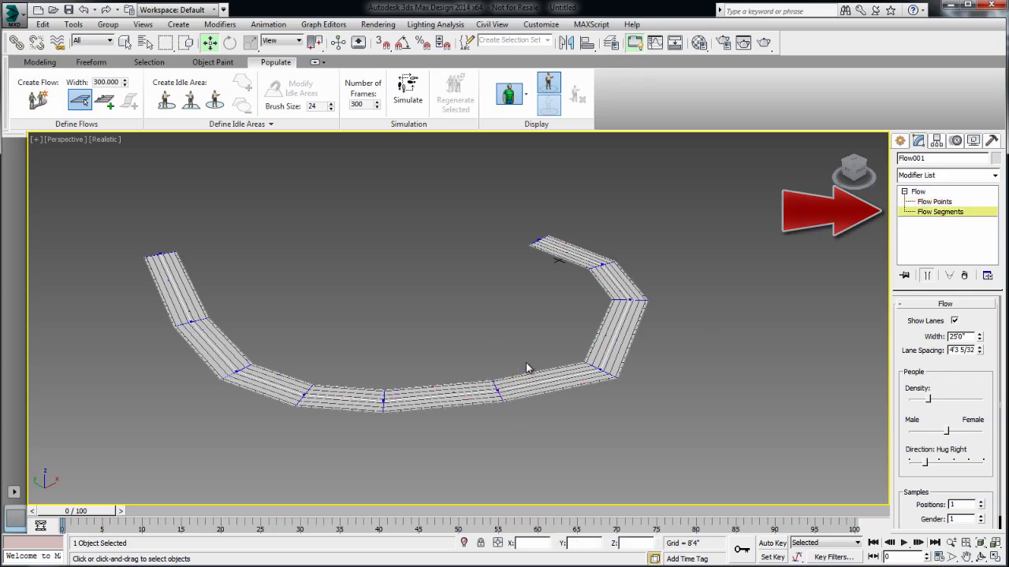
click(539, 380)
mouse_move(544, 371)
mouse_down()
mouse_move(530, 341)
mouse_move(529, 405)
mouse_move(591, 469)
mouse_move(526, 355)
mouse_move(549, 369)
mouse_up()
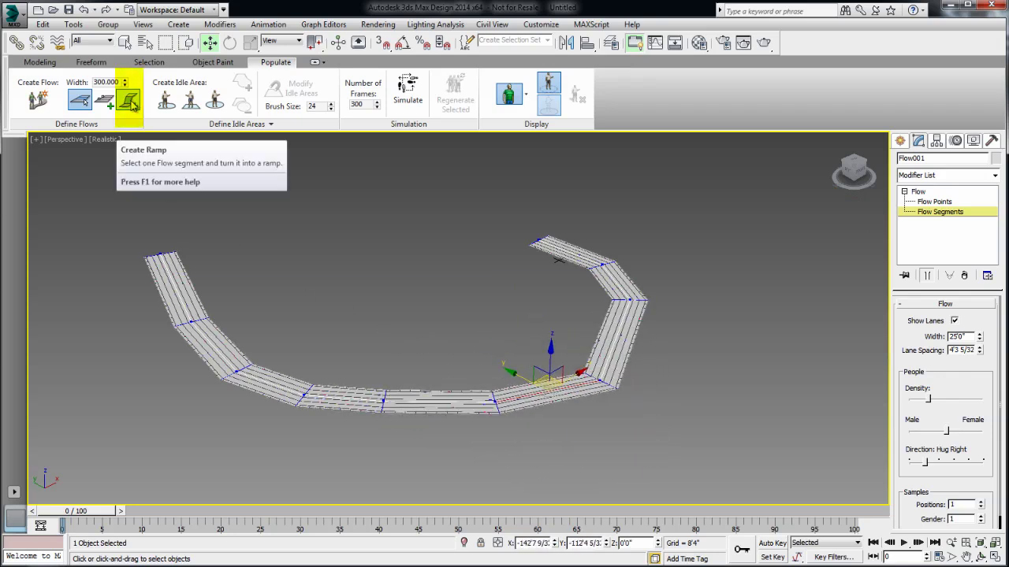
click(128, 101)
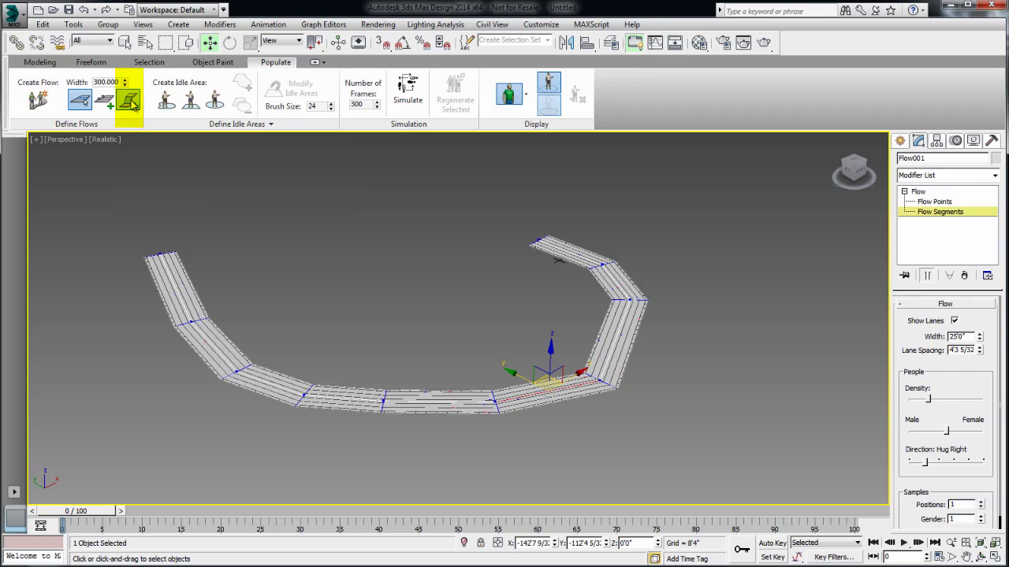
mouse_move(586, 347)
mouse_down()
mouse_move(585, 314)
mouse_move(580, 338)
mouse_up()
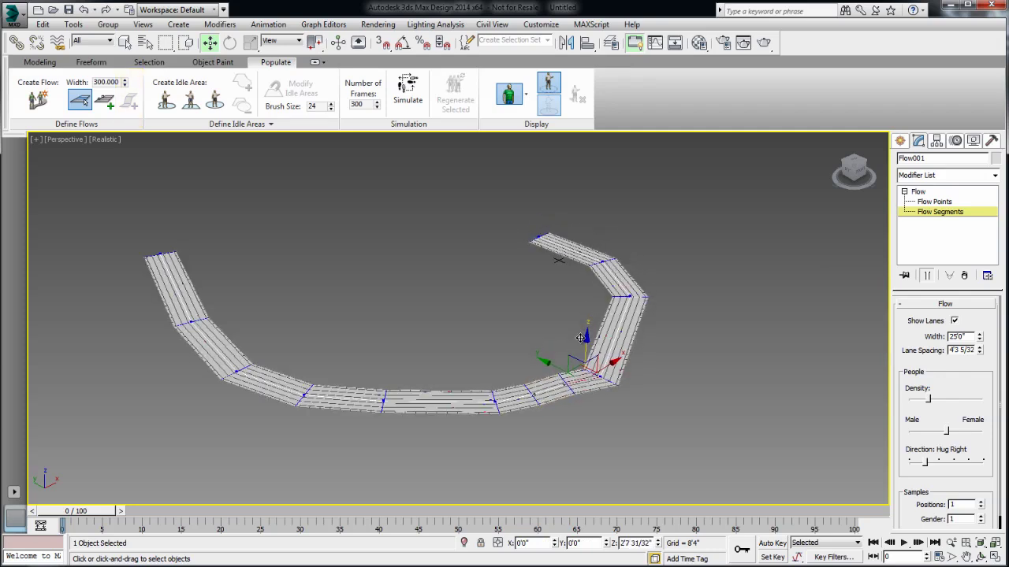
Orbit and pan the view to look along the ramp and reveal the flow's left corner
middle_drag(462, 376, 424, 367)
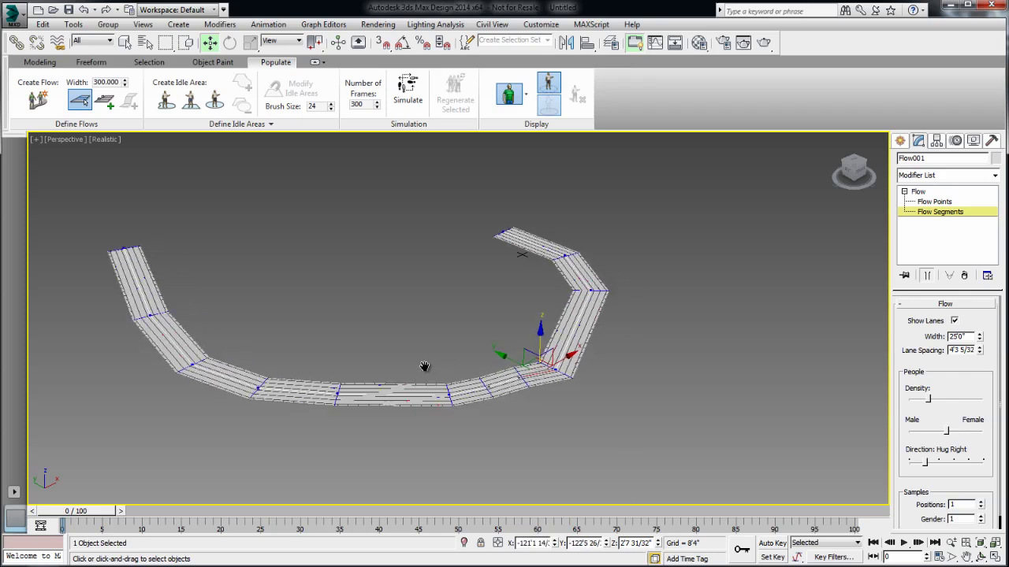
click(981, 557)
key(z)
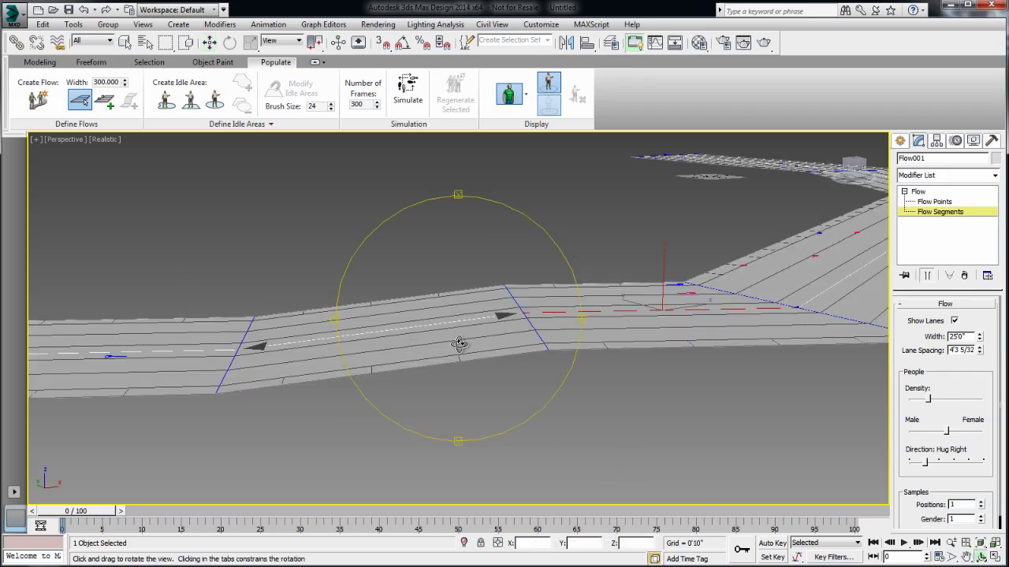
drag(462, 345, 477, 355)
scroll(477, 354, down, 5)
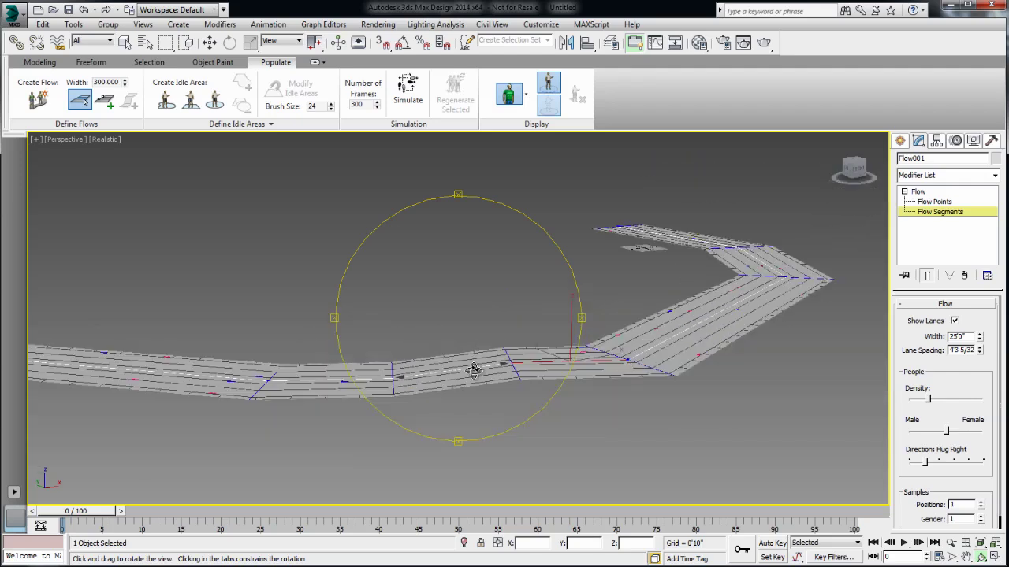
right_click(458, 313)
middle_drag(458, 313, 520, 396)
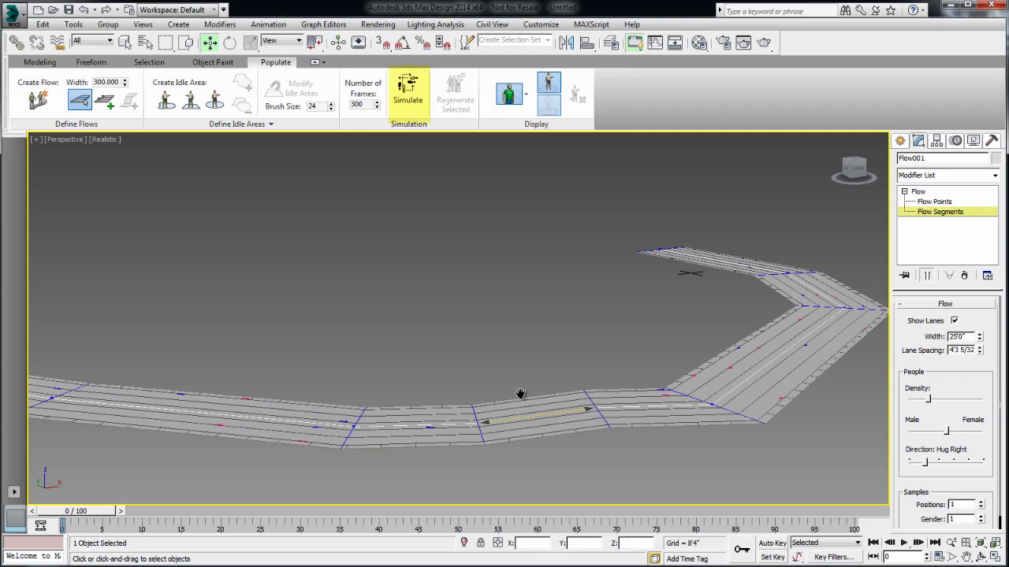
alt+middle_drag(599, 408, 529, 344)
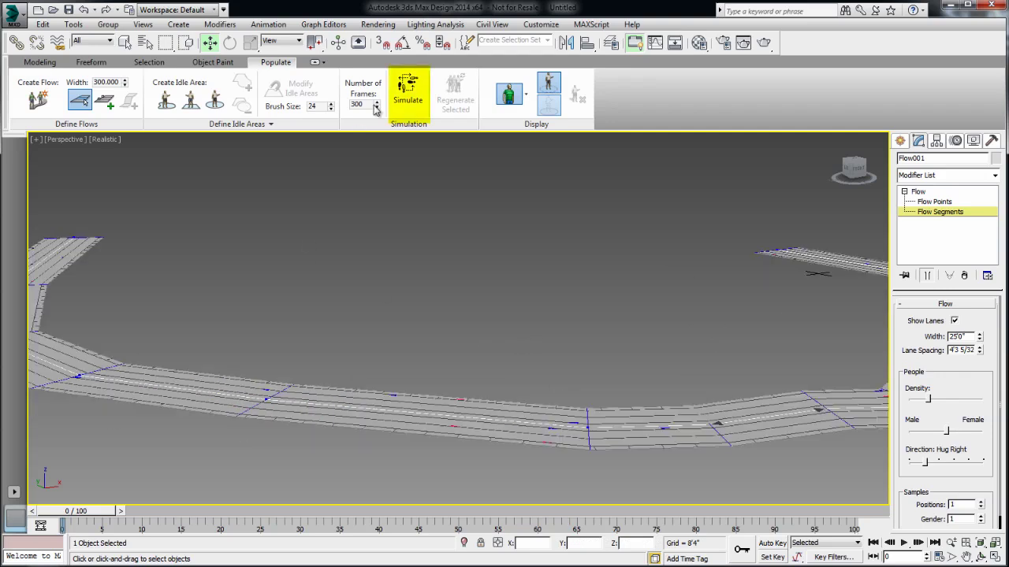
Run the crowd simulation on Flow001 and scrub the timeline to watch pedestrians walk
click(407, 92)
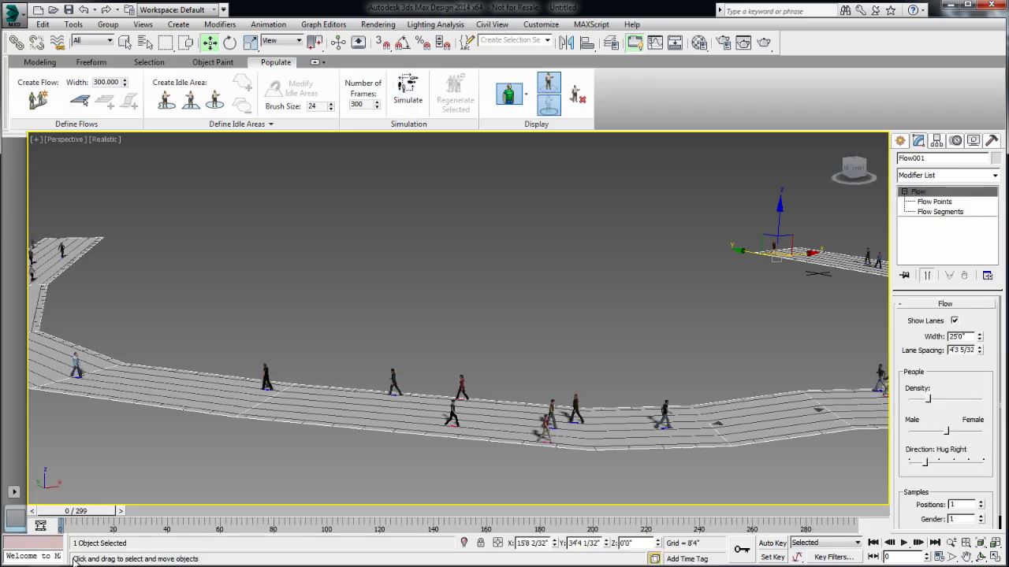
mouse_move(61, 517)
mouse_down()
mouse_move(530, 526)
mouse_move(591, 543)
mouse_move(661, 543)
mouse_up()
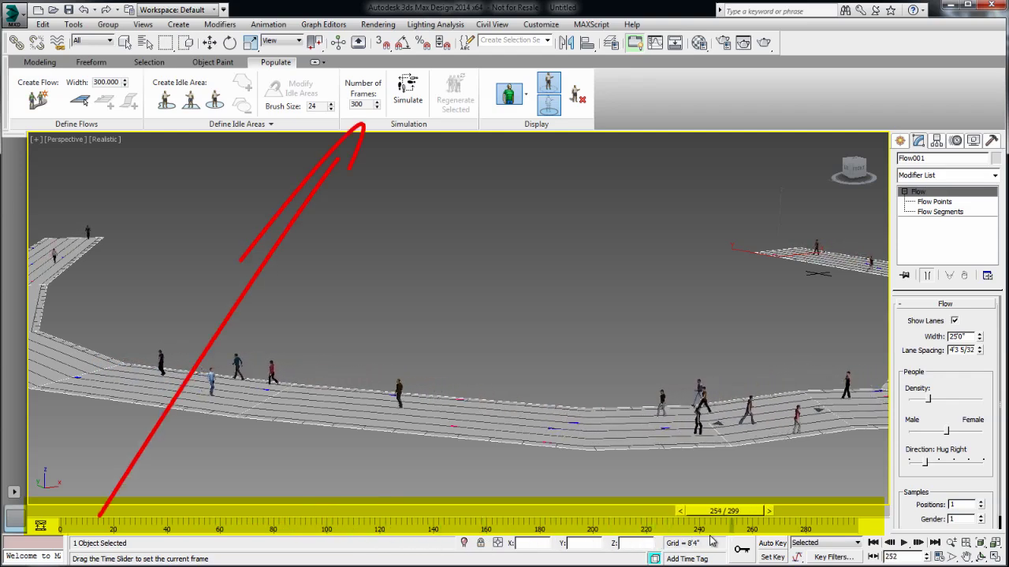
drag(713, 541, 763, 539)
key(w)
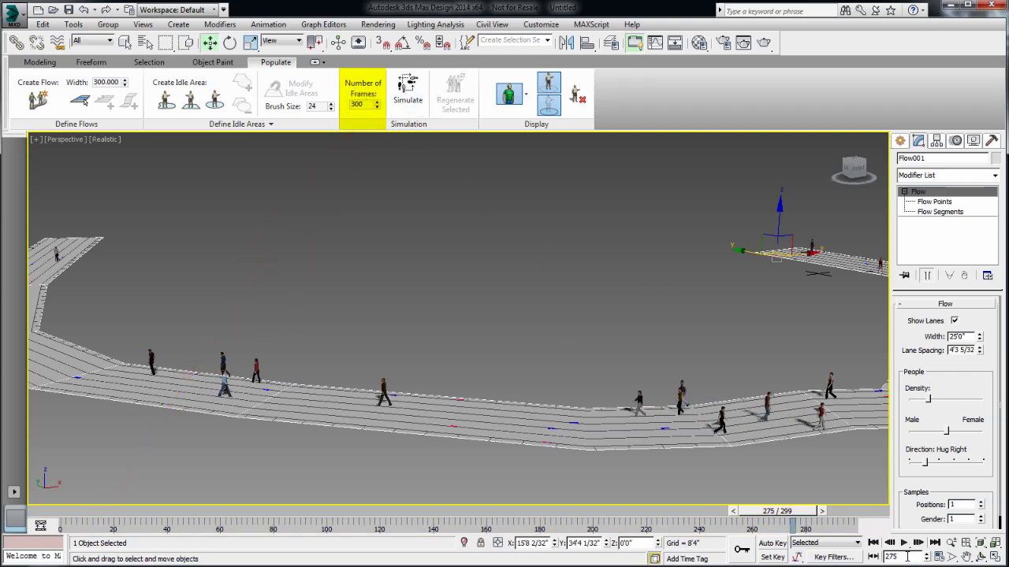
drag(815, 514, 118, 514)
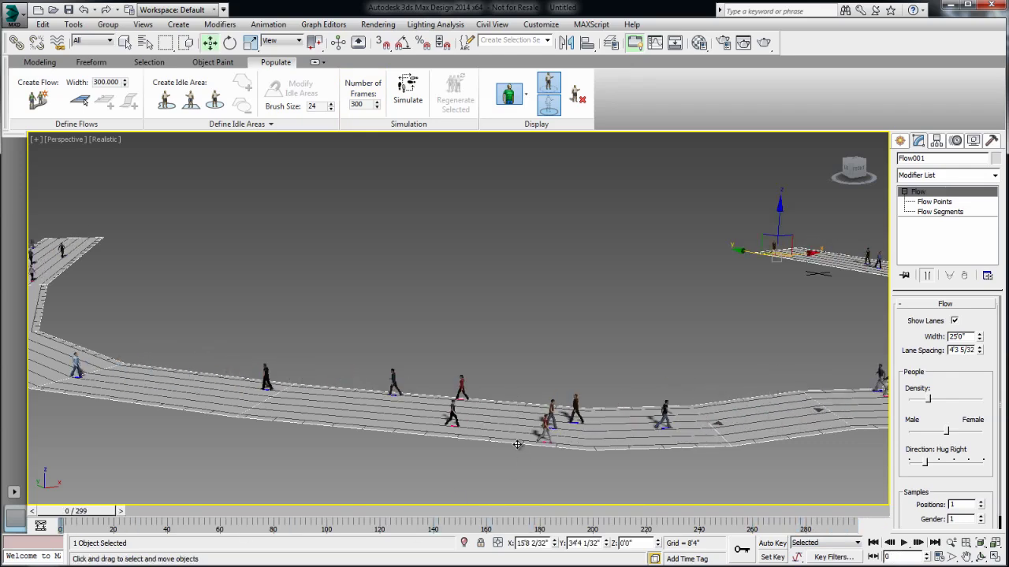
middle_drag(574, 326, 537, 322)
Orbit in to inspect the red-shirted walker, then push Flow001's density to maximum
click(981, 556)
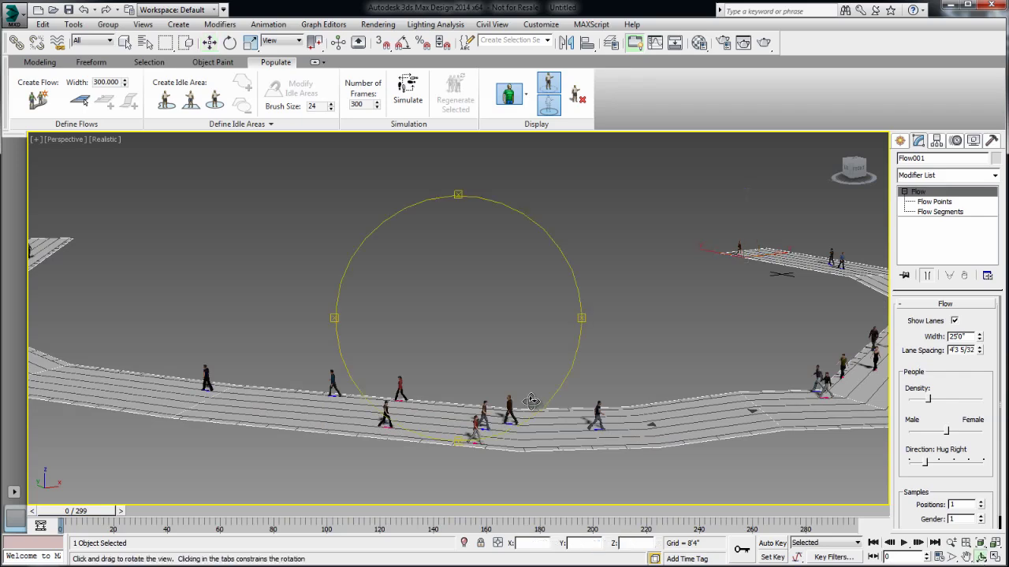
drag(532, 402, 428, 356)
scroll(457, 336, up, 5)
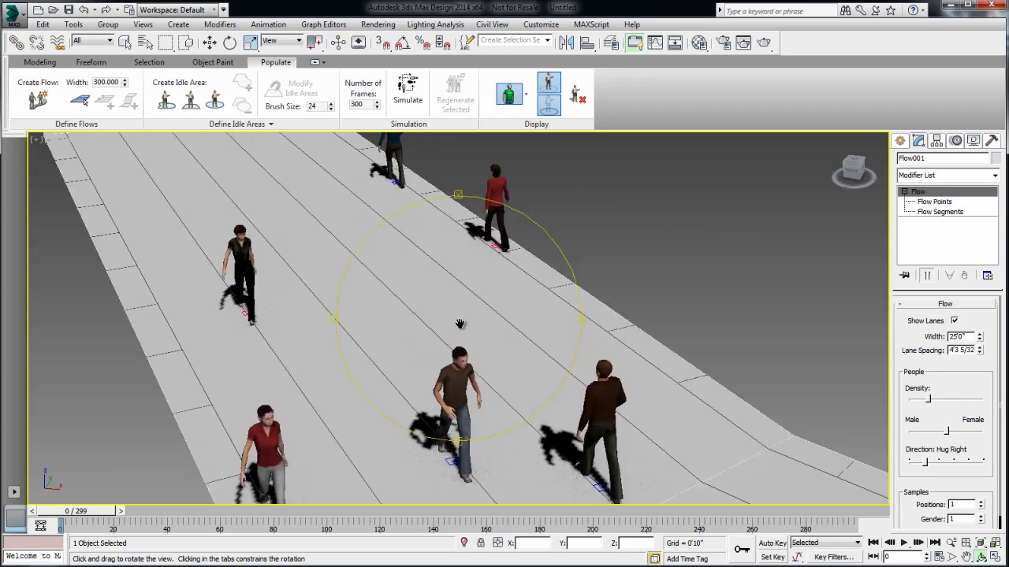
drag(460, 324, 491, 281)
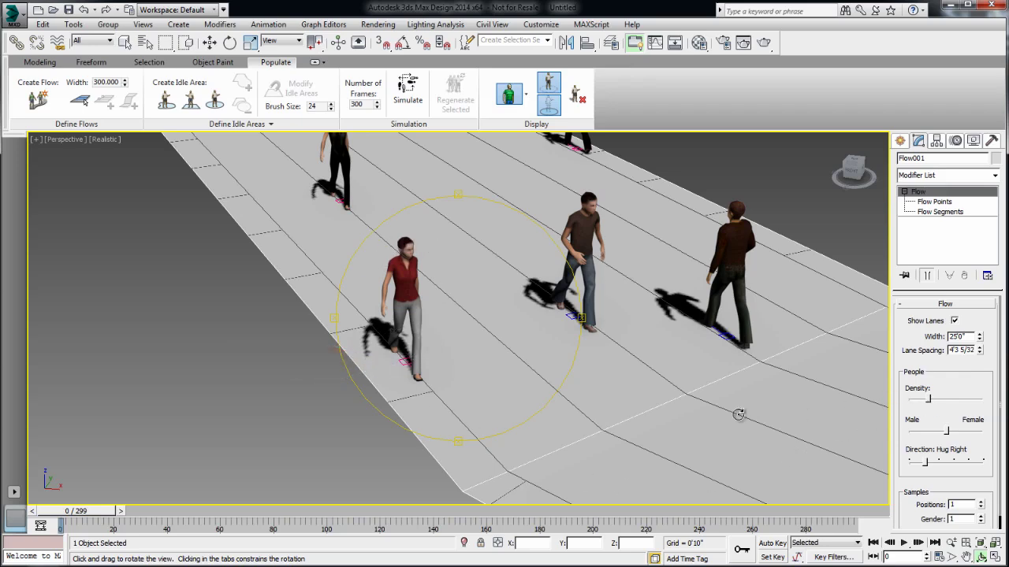
drag(515, 362, 461, 382)
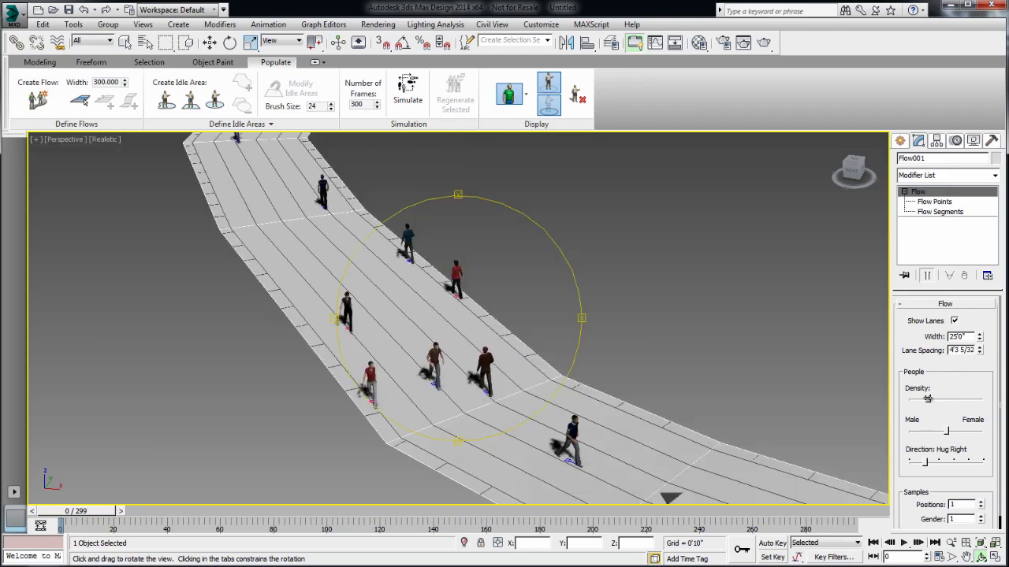
drag(928, 399, 943, 399)
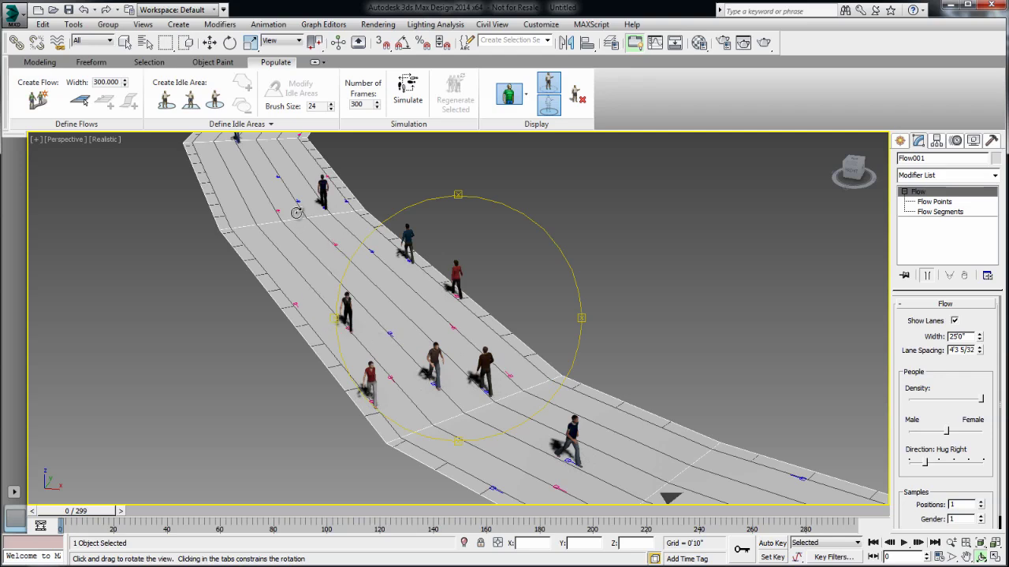
Adjust the people density and re-simulate, filling Flow001 with 57 pedestrians
drag(979, 402, 904, 400)
click(407, 93)
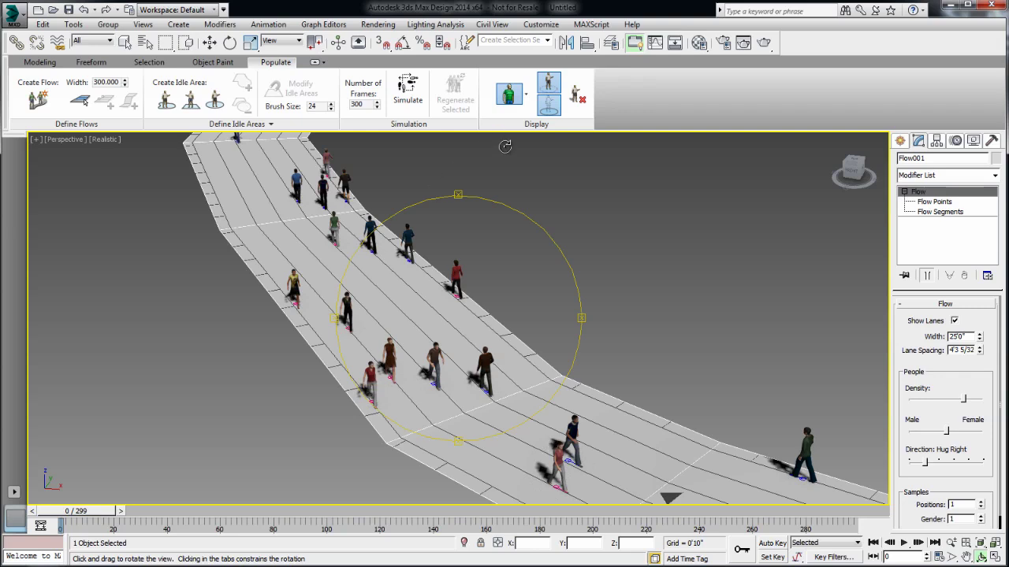
Delete the people, set direction to Hug Right, and widen Flow001 to 26'9" with 3'9" lanes
click(578, 96)
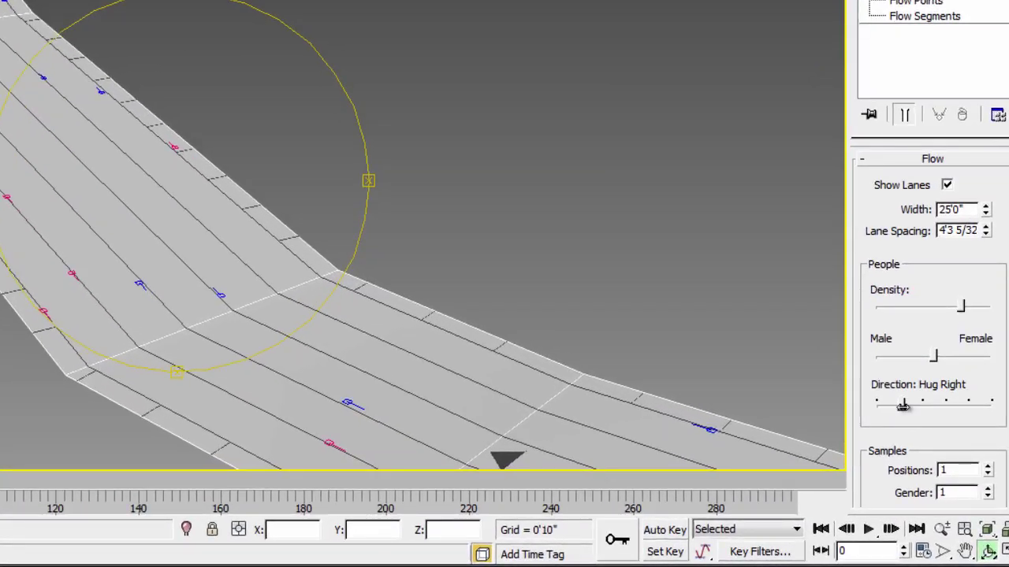
drag(926, 462, 963, 464)
drag(959, 409, 971, 412)
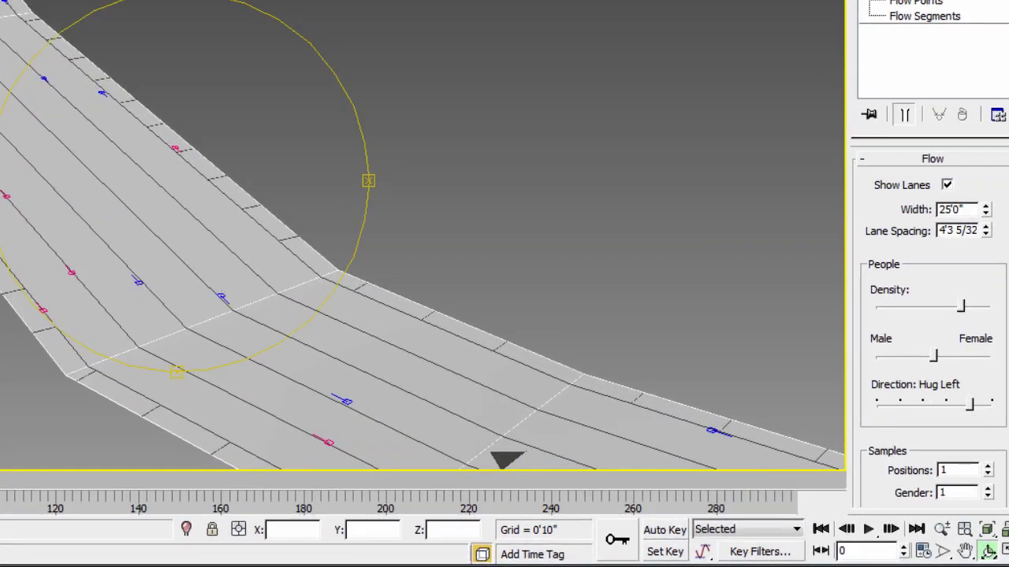
drag(975, 411, 902, 409)
drag(181, 276, 84, 213)
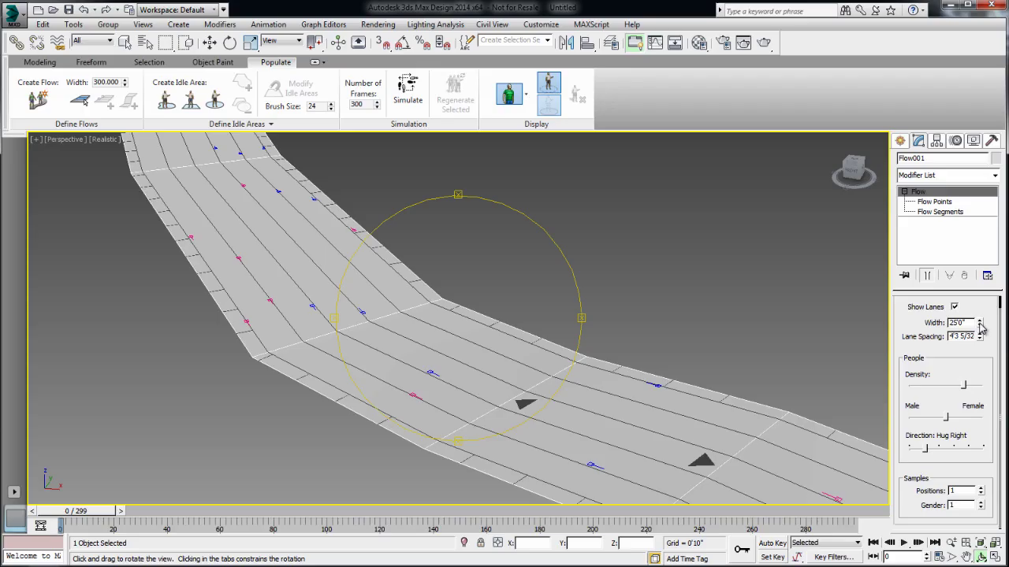
mouse_move(980, 325)
mouse_down()
mouse_move(981, 355)
mouse_move(981, 312)
mouse_move(983, 344)
mouse_up()
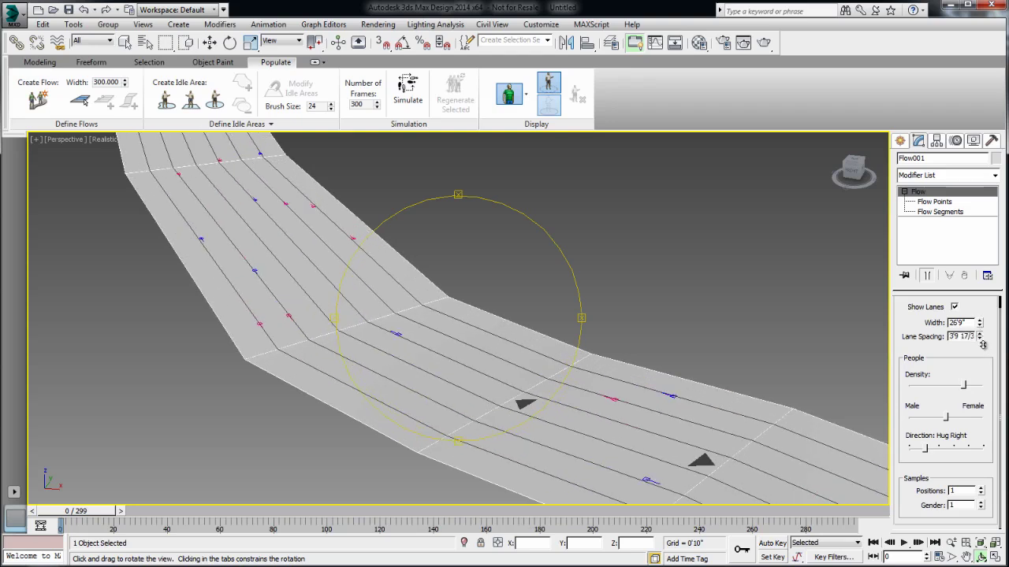
Re-simulate the widened flow to create 90 pedestrians, then orbit to view the crowd
click(407, 93)
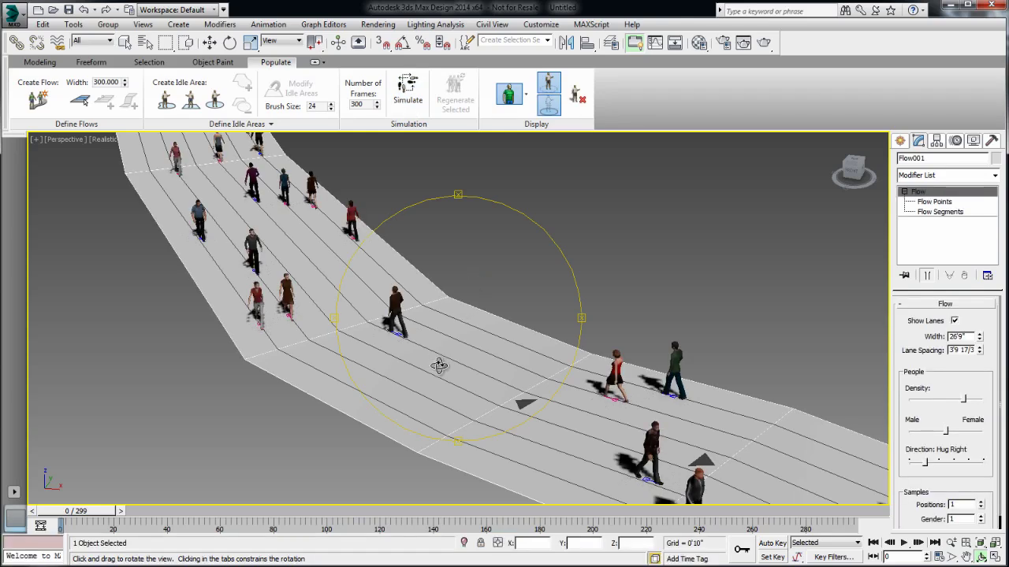
drag(424, 373, 398, 363)
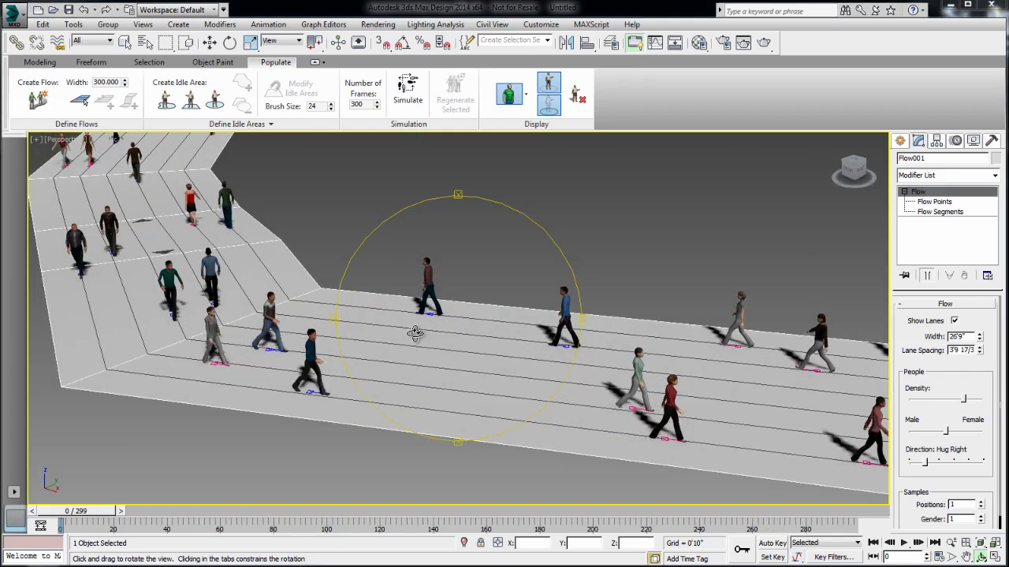
Draw straight Flow002 from left to right across the top end of Flow001
scroll(415, 333, down, 10)
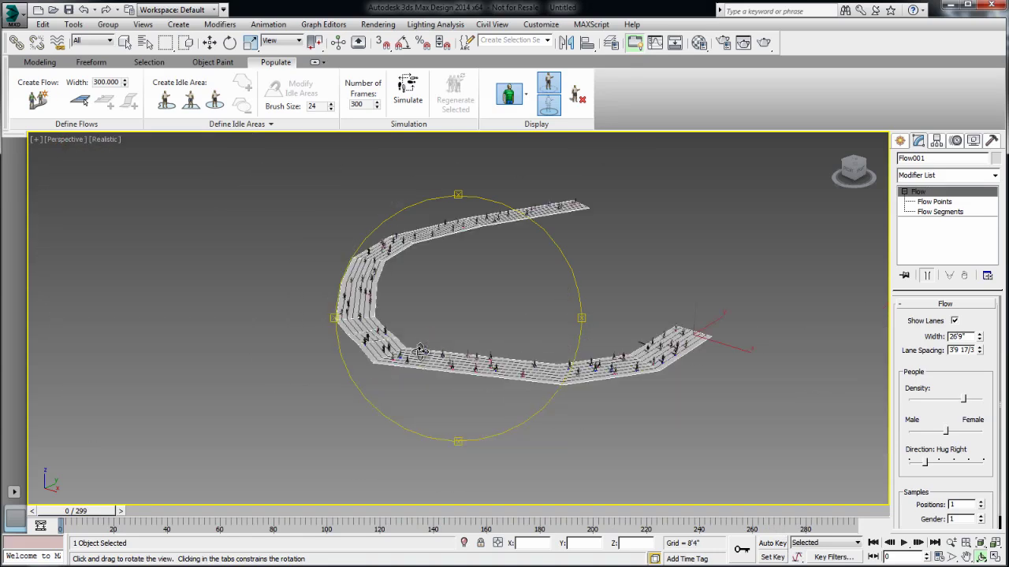
drag(399, 311, 489, 369)
click(38, 99)
click(115, 293)
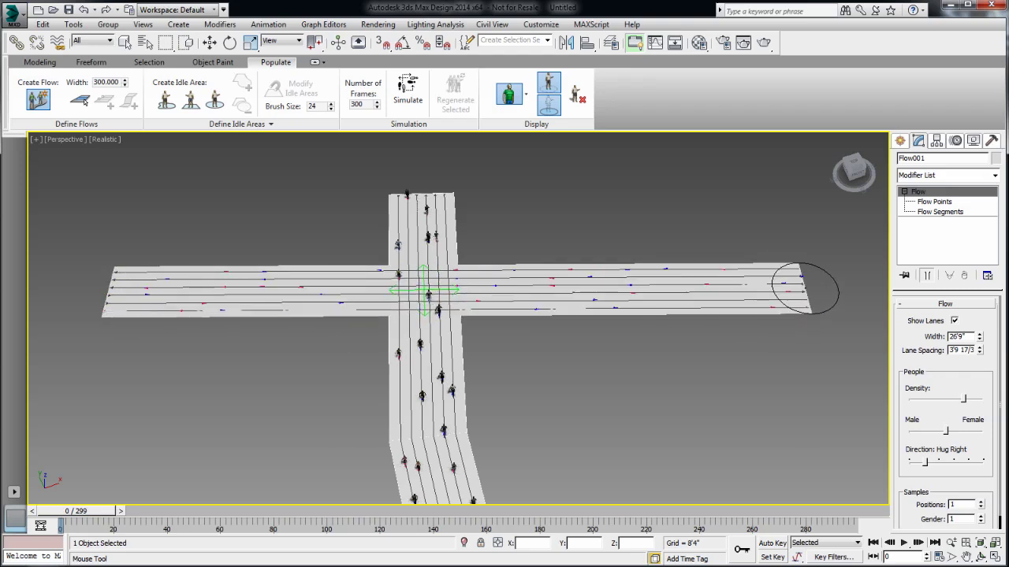
click(805, 288)
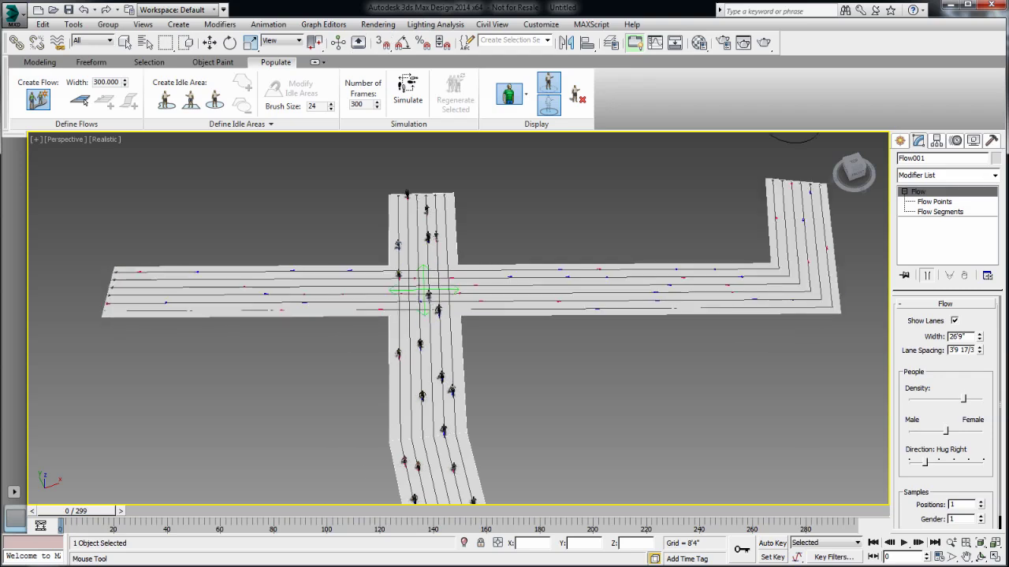
right_click(718, 224)
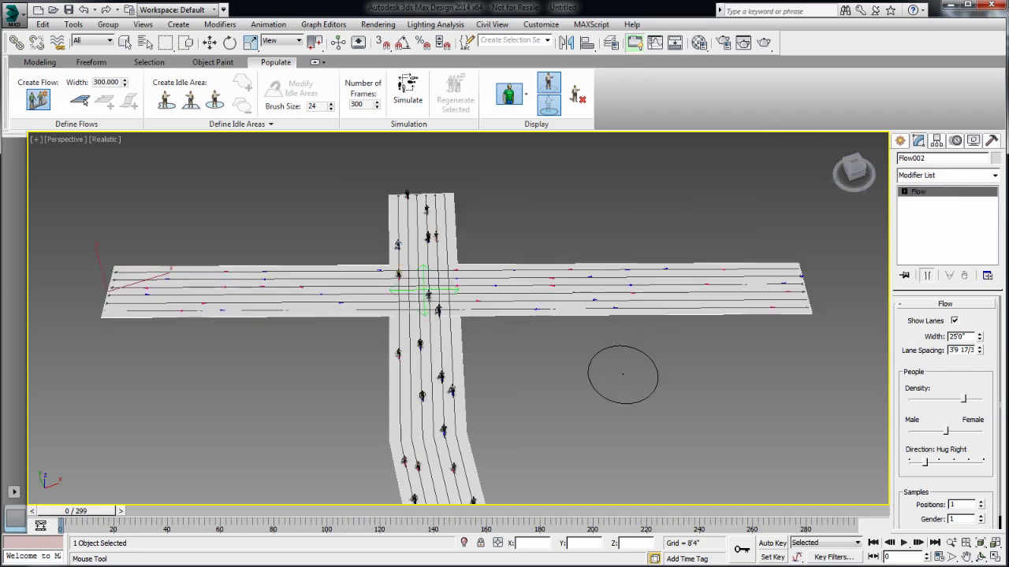
scroll(606, 331, down, 4)
scroll(634, 353, down, 4)
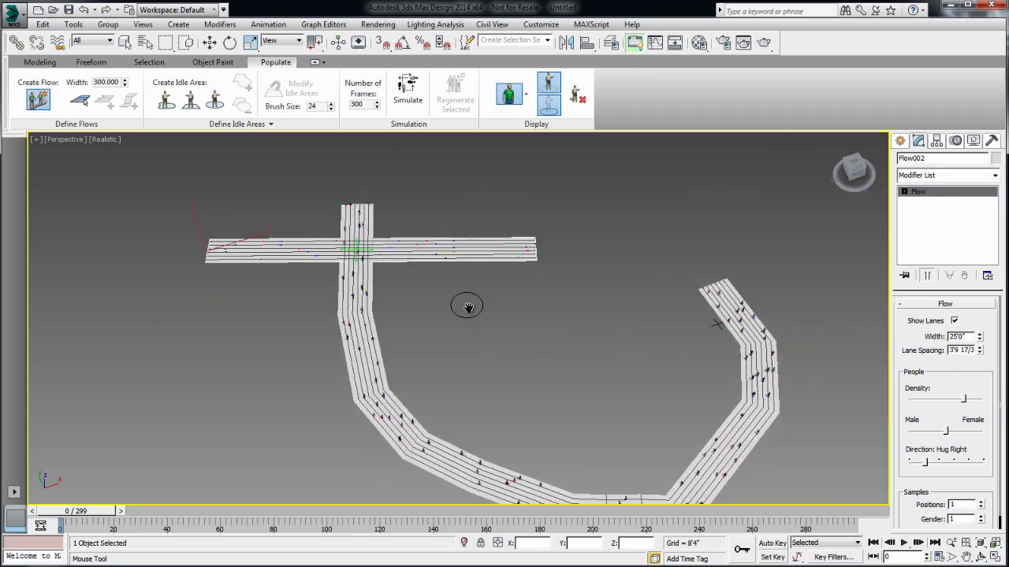
Delete all the bent segments of Flow001 so only the two crossing flows remain
key(w)
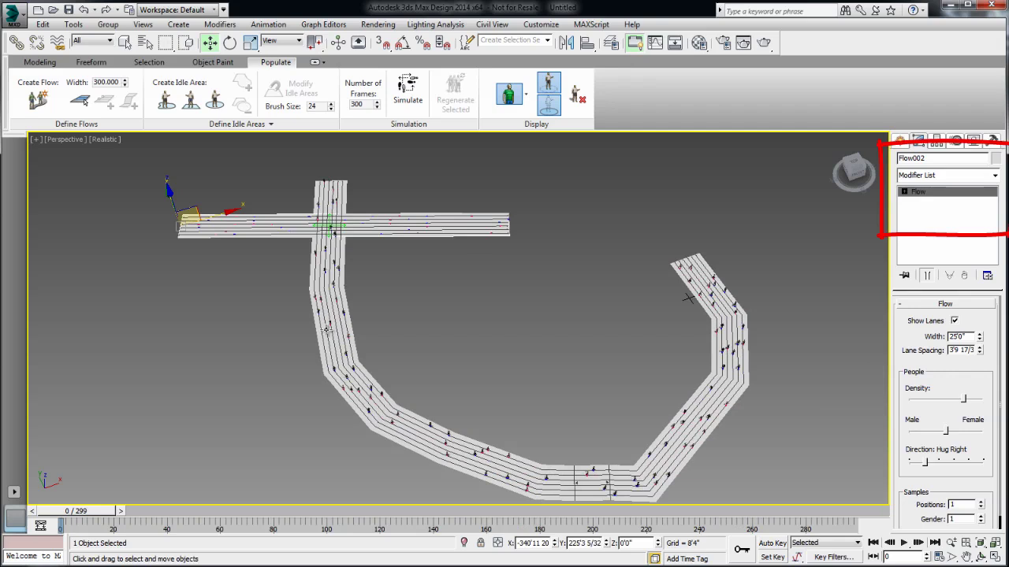
click(714, 331)
click(955, 213)
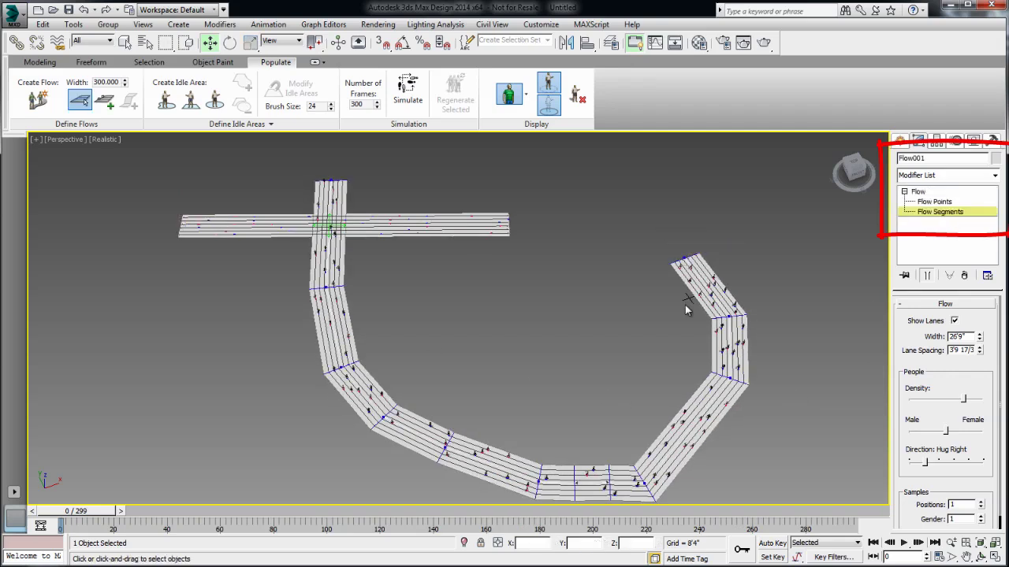
drag(594, 430, 731, 479)
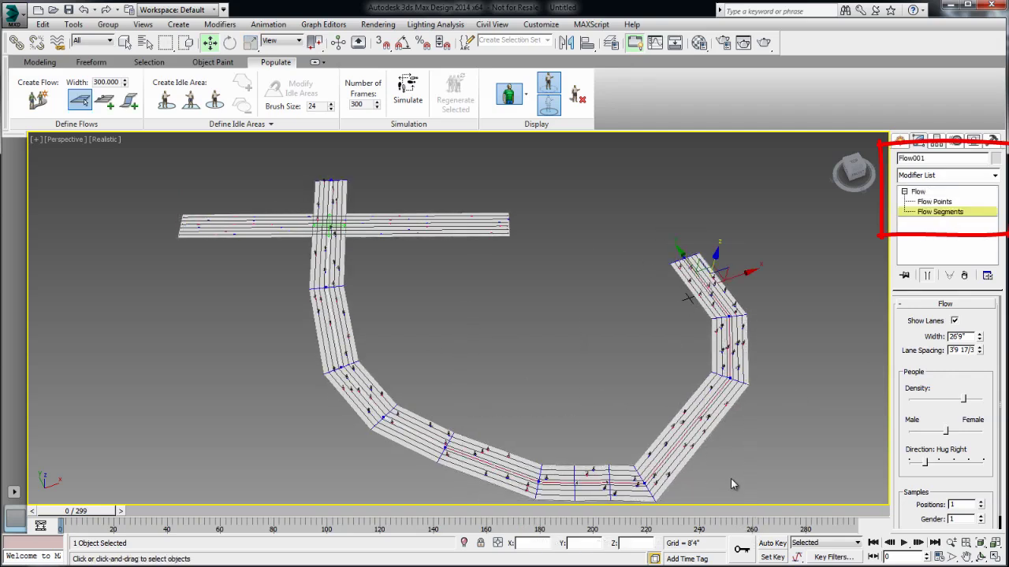
key(Delete)
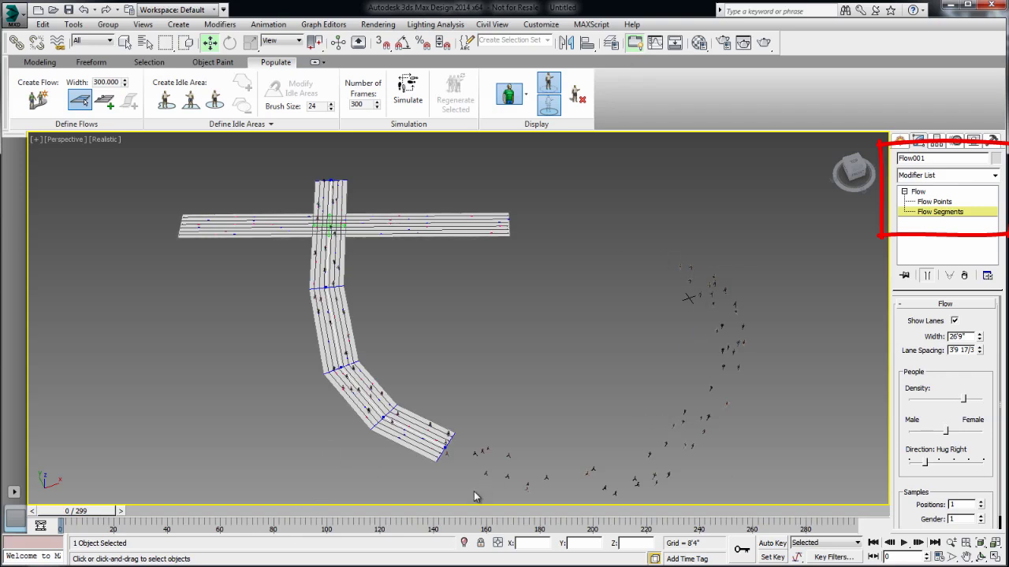
drag(299, 364, 298, 363)
key(Delete)
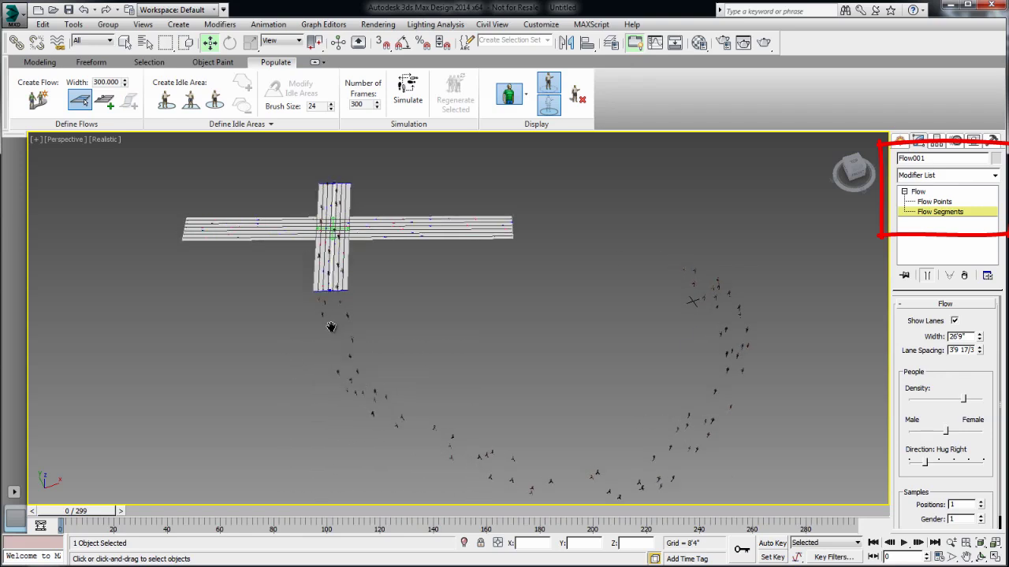
Simulate pedestrians on the crossing and scrub the timeline to the final frame
mouse_move(341, 337)
middle_down()
mouse_move(463, 384)
mouse_move(509, 555)
mouse_move(494, 545)
mouse_move(528, 528)
middle_up()
scroll(470, 387, up, 5)
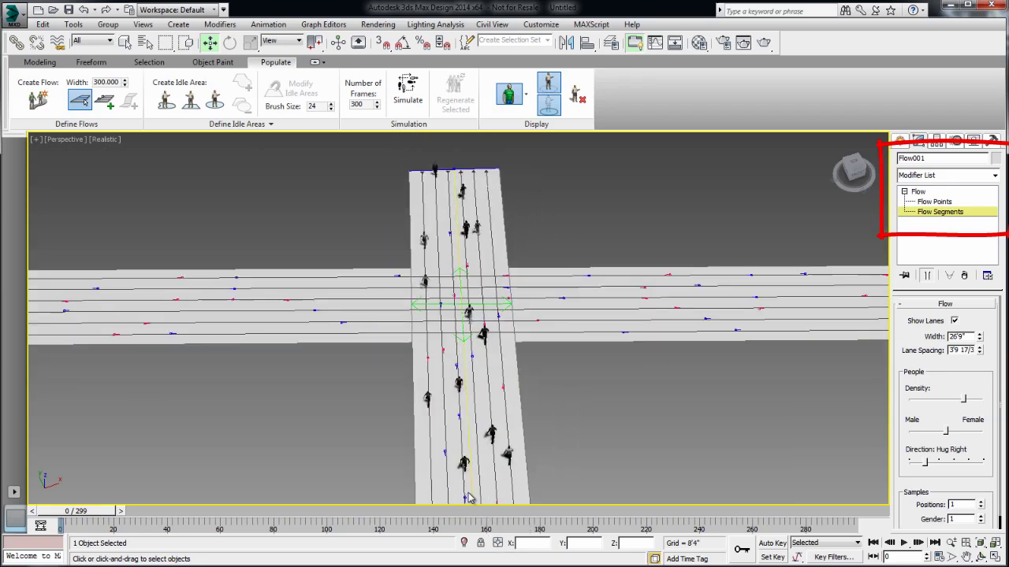
click(408, 93)
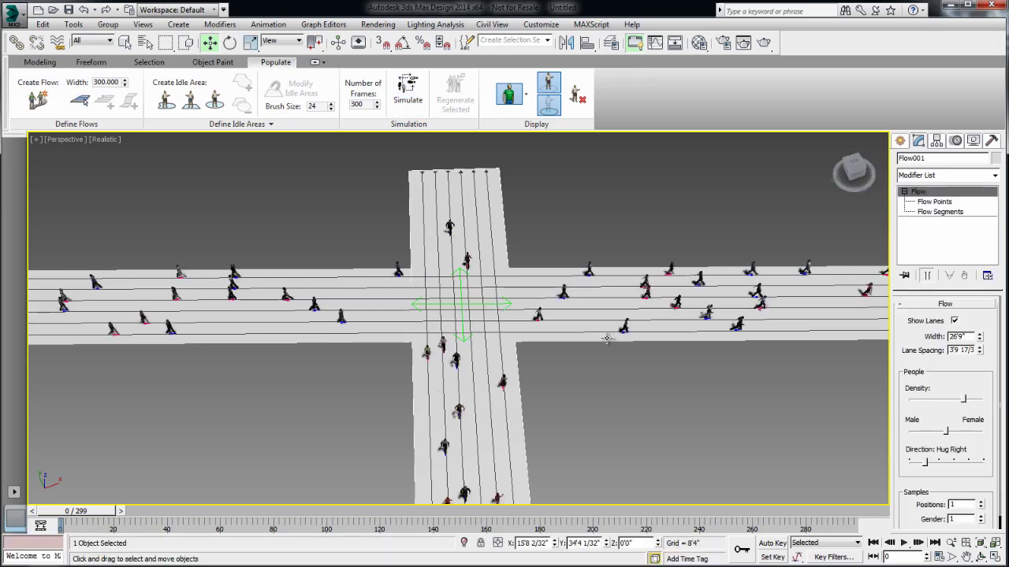
middle_drag(425, 363, 432, 370)
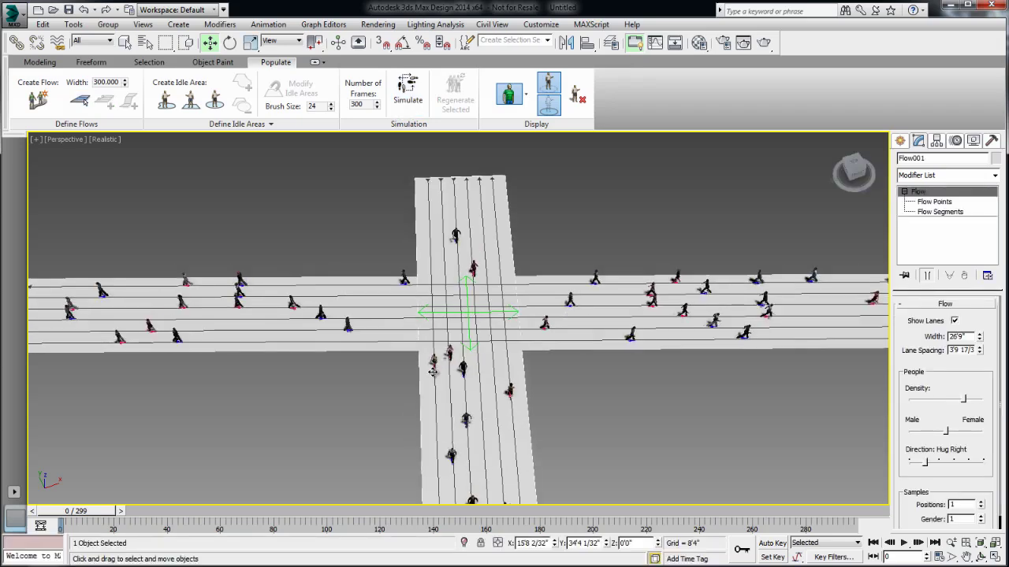
scroll(433, 372, up, 3)
scroll(488, 300, up, 4)
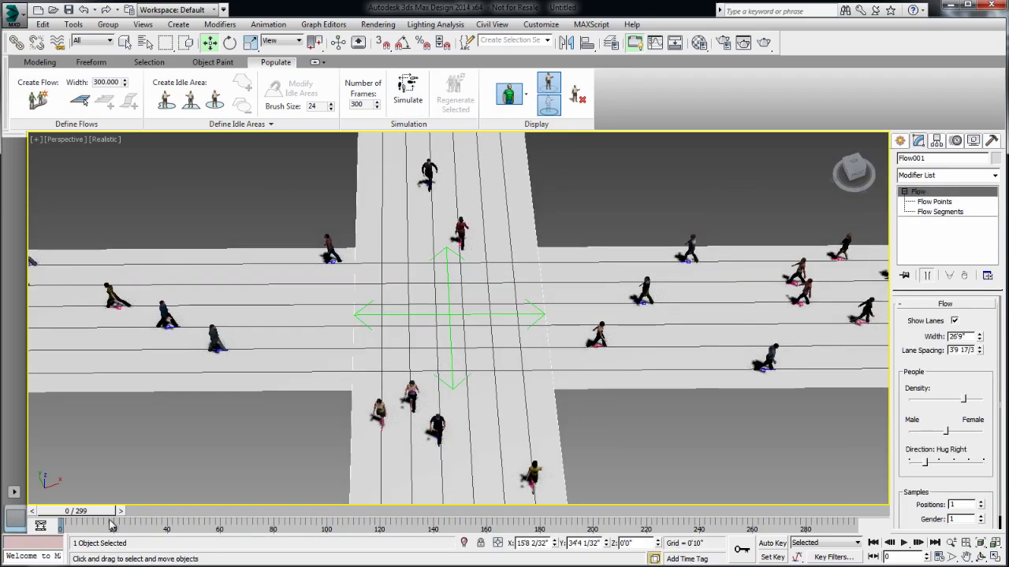
drag(77, 512, 867, 555)
key(w)
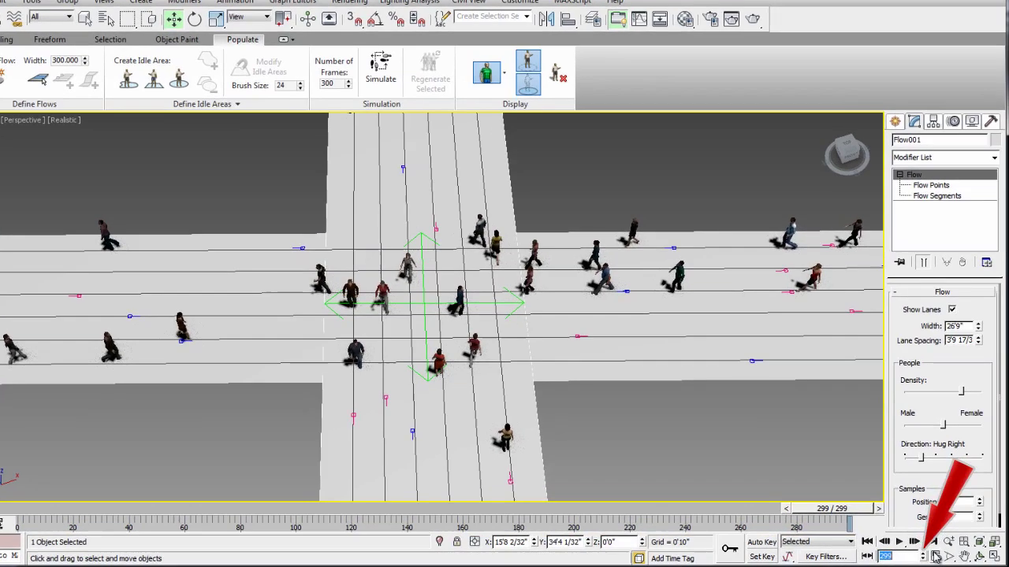
Set the animation End Time to 500 frames in Time Configuration
click(936, 557)
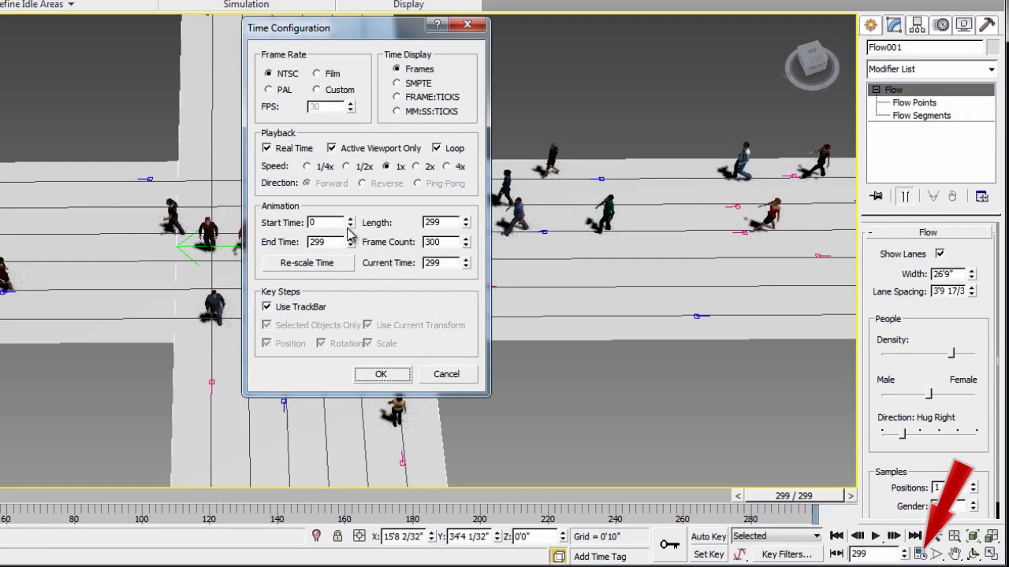
double_click(331, 243)
key(Return)
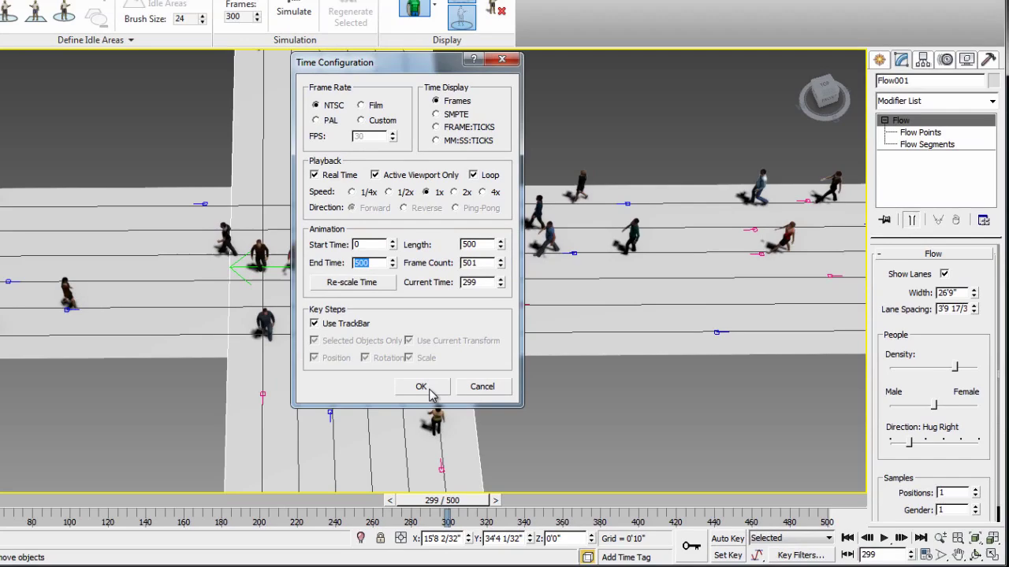
click(380, 374)
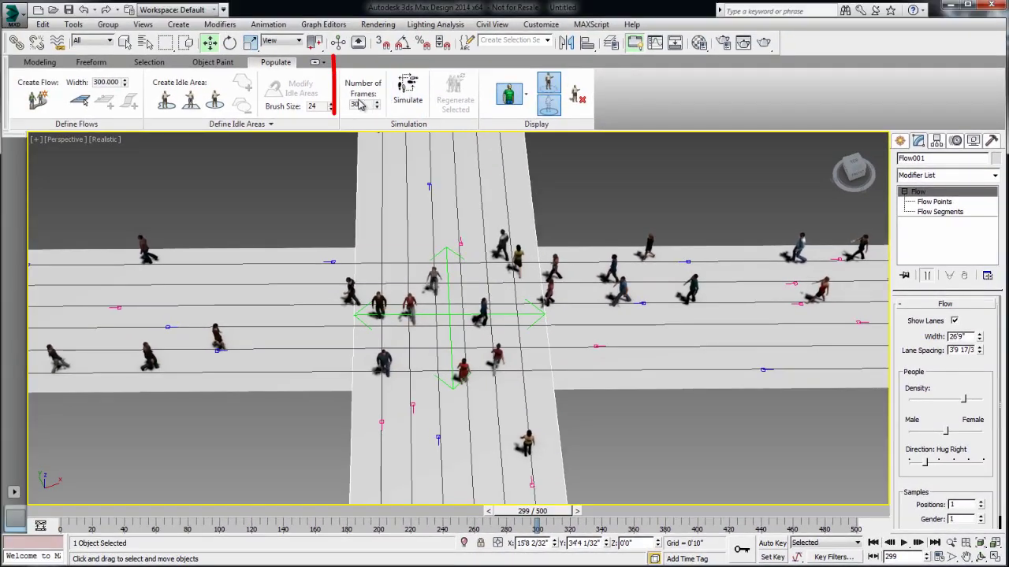
Set Populate's Number of Frames to 500 and re-run the crowd simulation
double_click(357, 104)
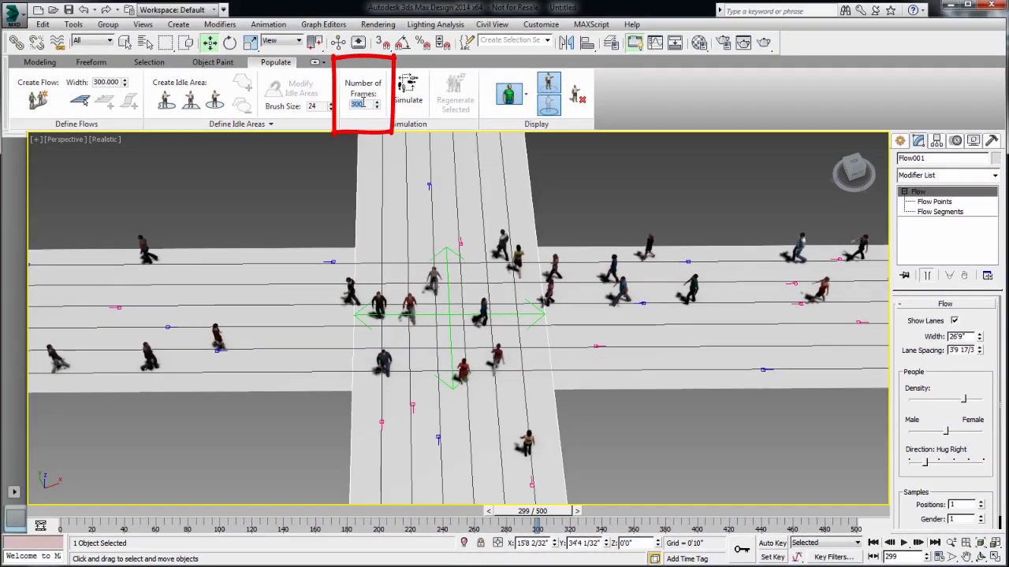
text(500)
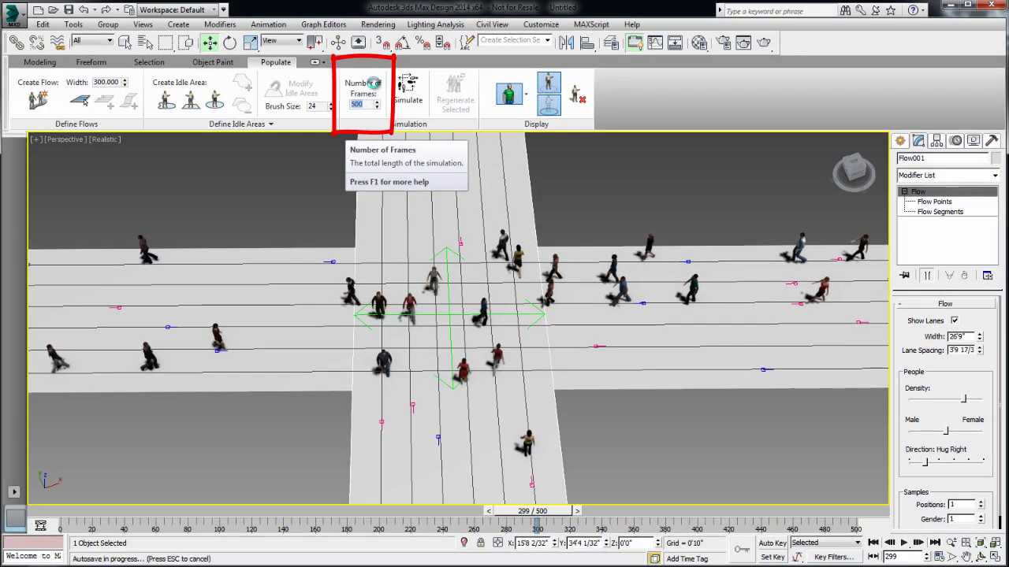
click(407, 88)
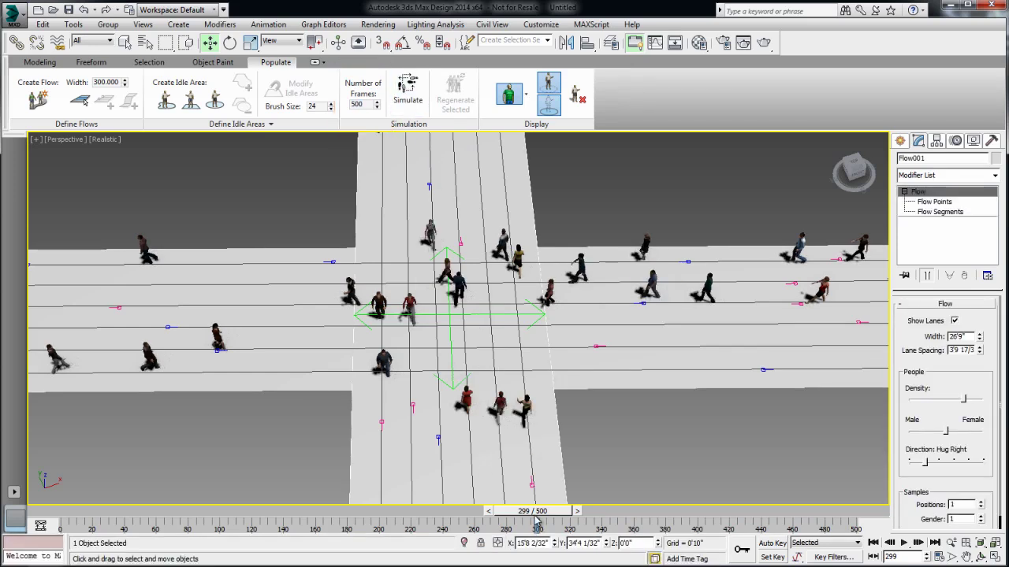
Scrub the time slider from frame 0 to 500 to preview the crowd, then back to the start
drag(536, 520, 420, 513)
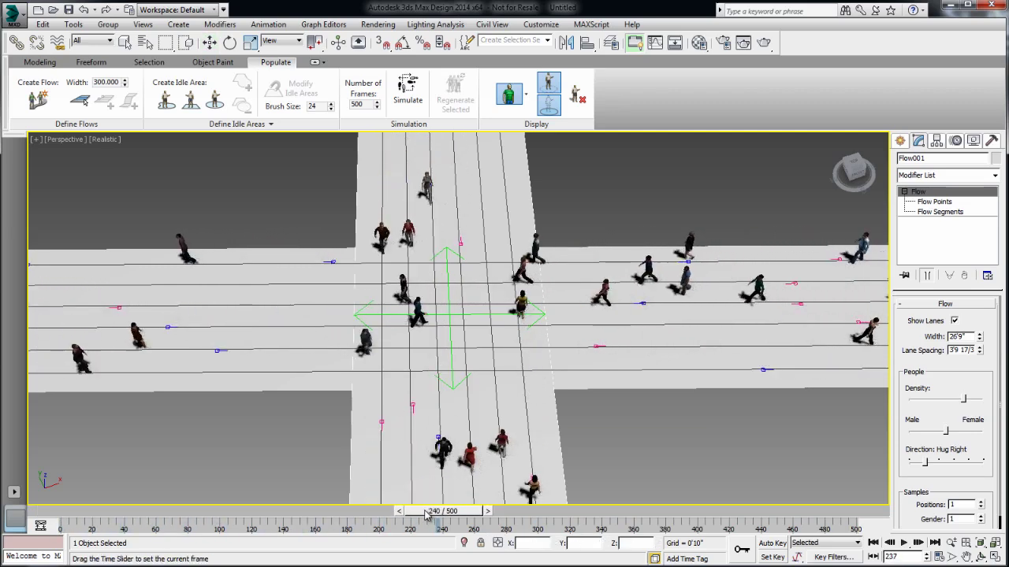
drag(428, 514, 678, 556)
key(w)
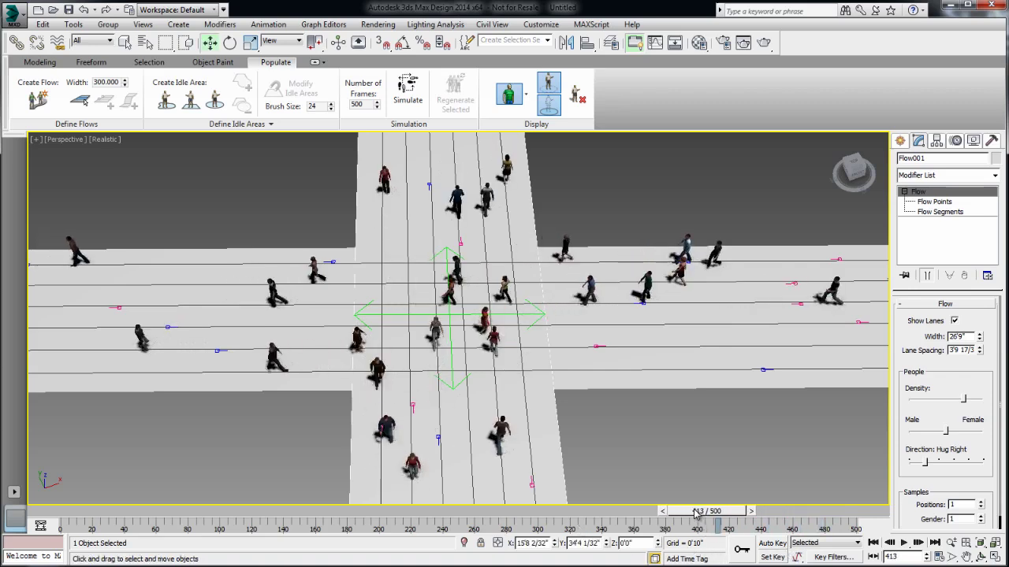
drag(695, 513, 888, 552)
key(w)
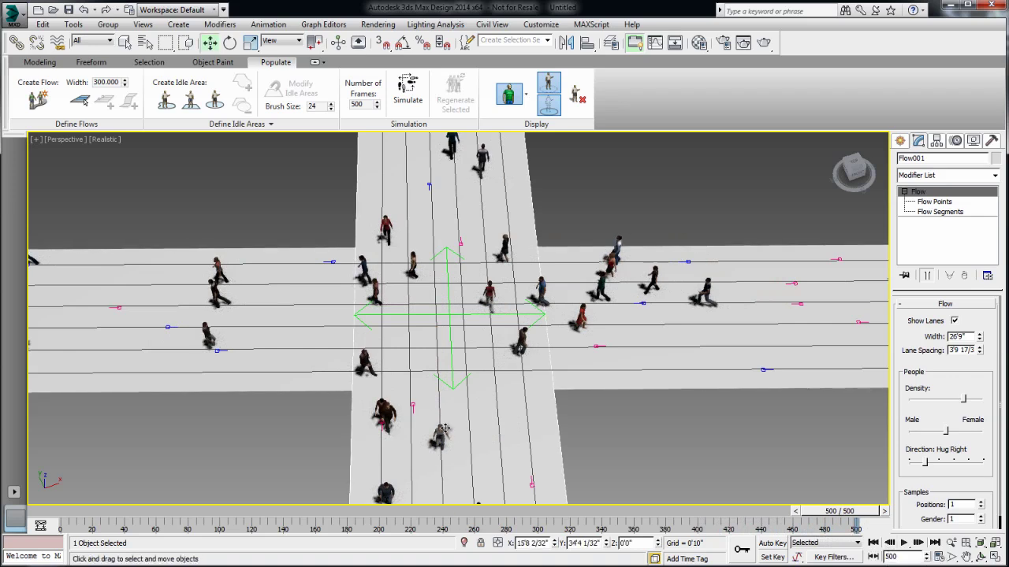
drag(835, 512, 54, 513)
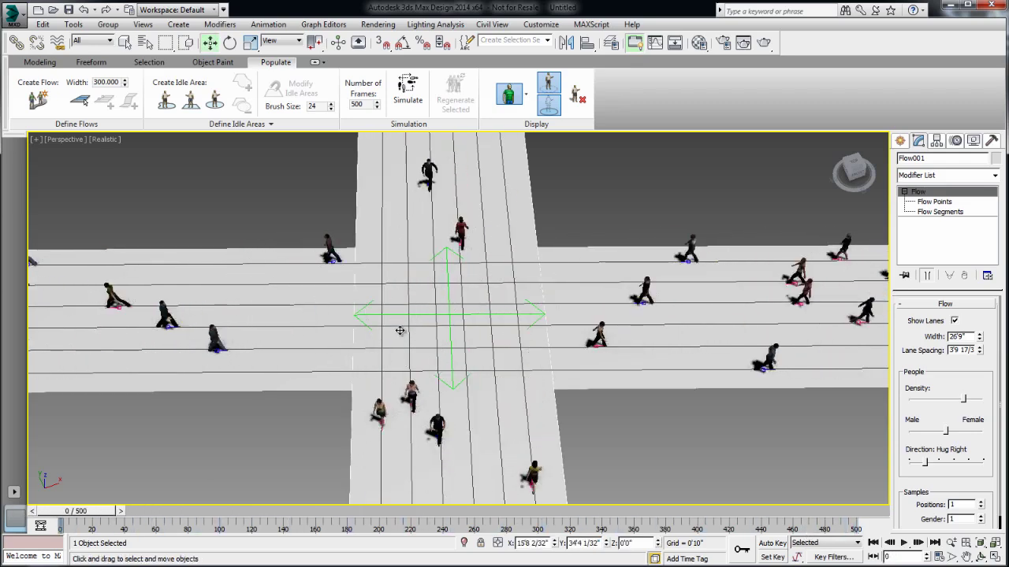
Move Flow002's right-end point left to the crossing to form a T-intersection
middle_drag(399, 331, 384, 347)
scroll(479, 359, down, 8)
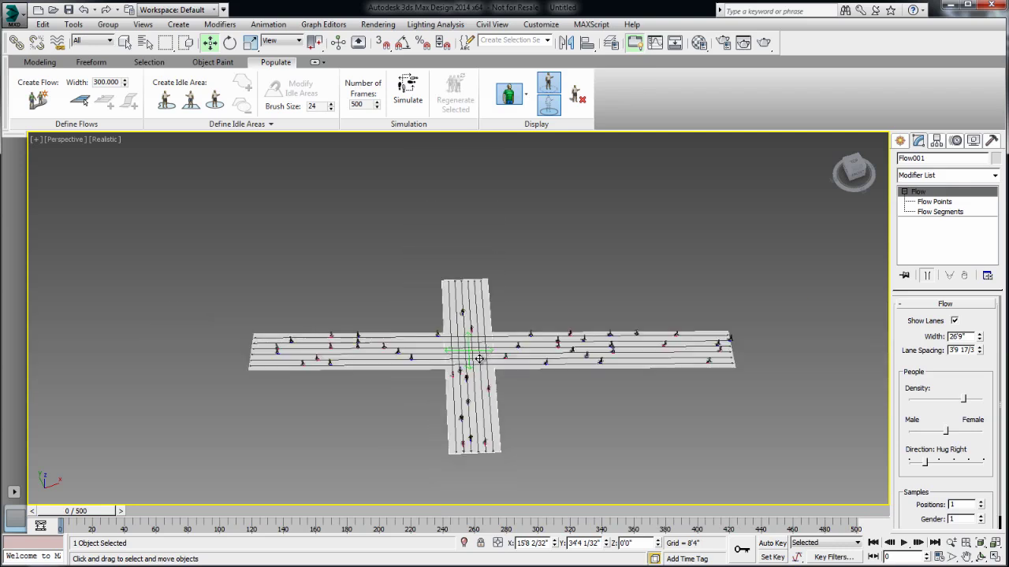
scroll(480, 358, up, 2)
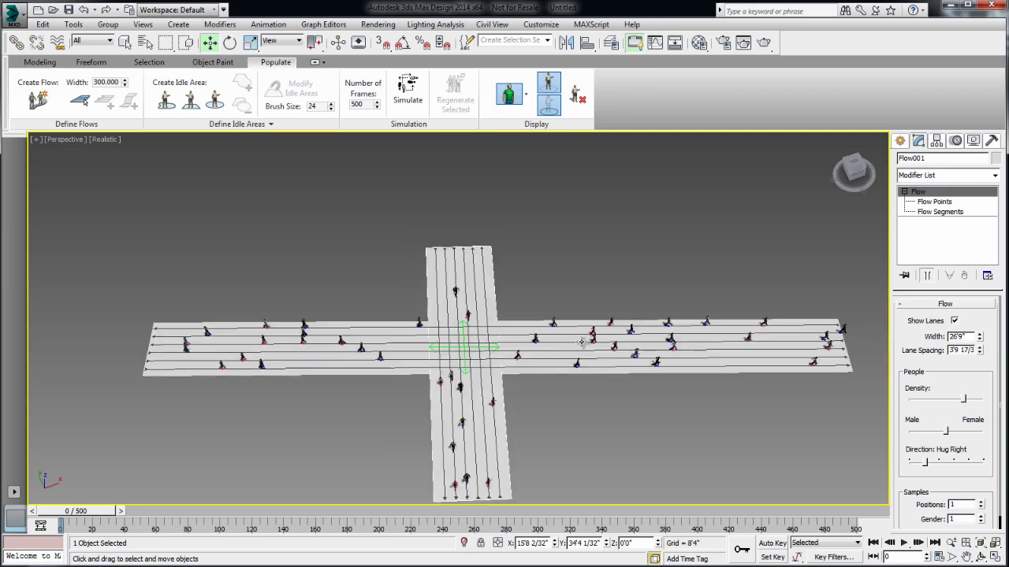
click(824, 339)
click(905, 193)
click(934, 202)
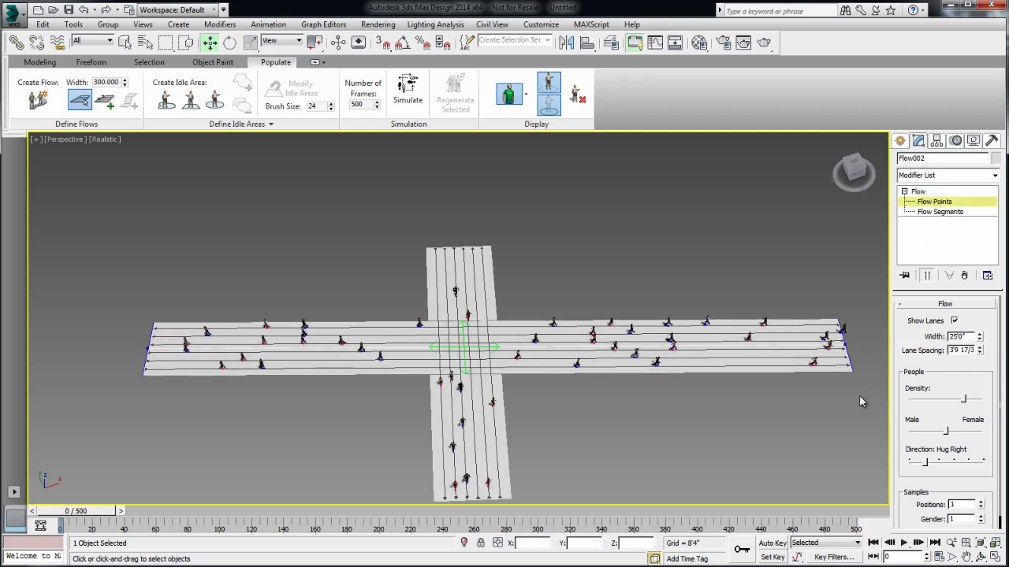
click(843, 327)
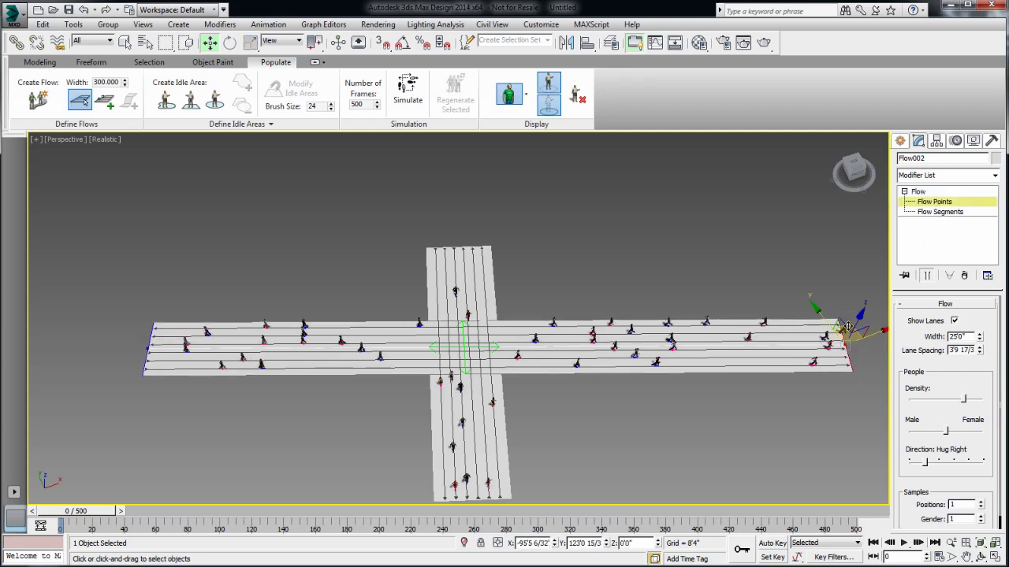
drag(848, 327, 509, 330)
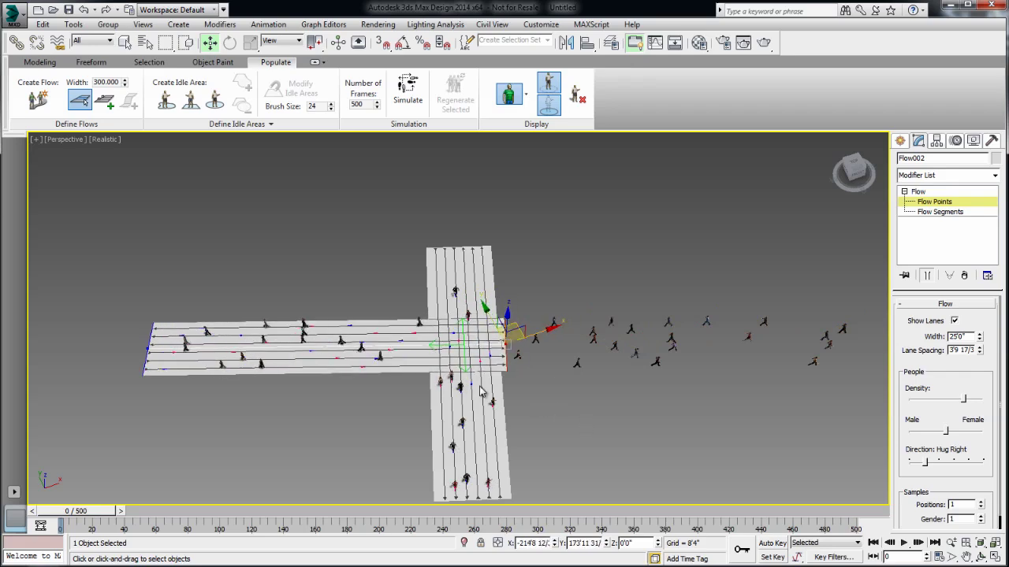
Leave point editing and re-simulate pedestrians on the T-intersection
scroll(480, 392, up, 10)
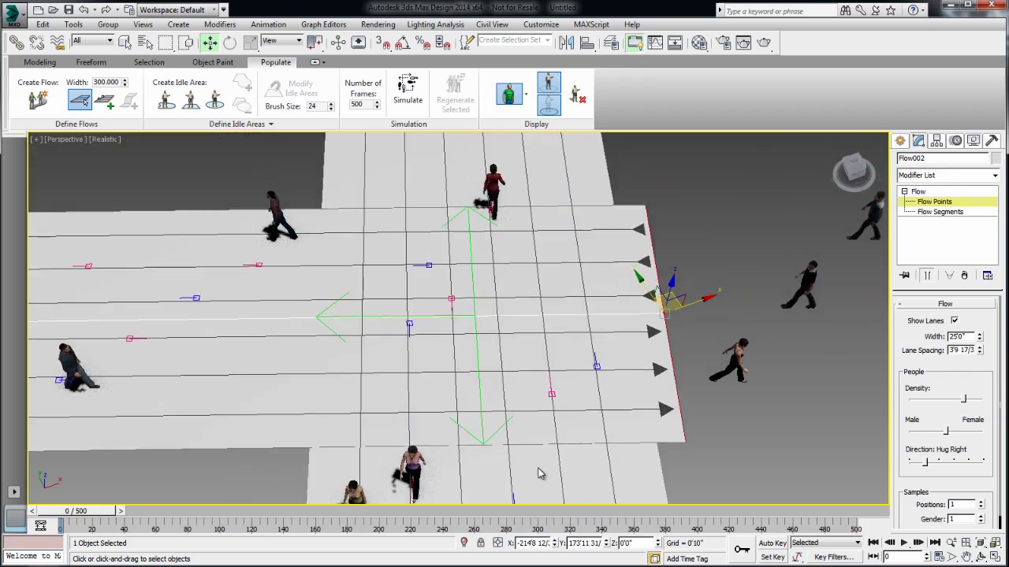
scroll(524, 398, down, 4)
click(921, 192)
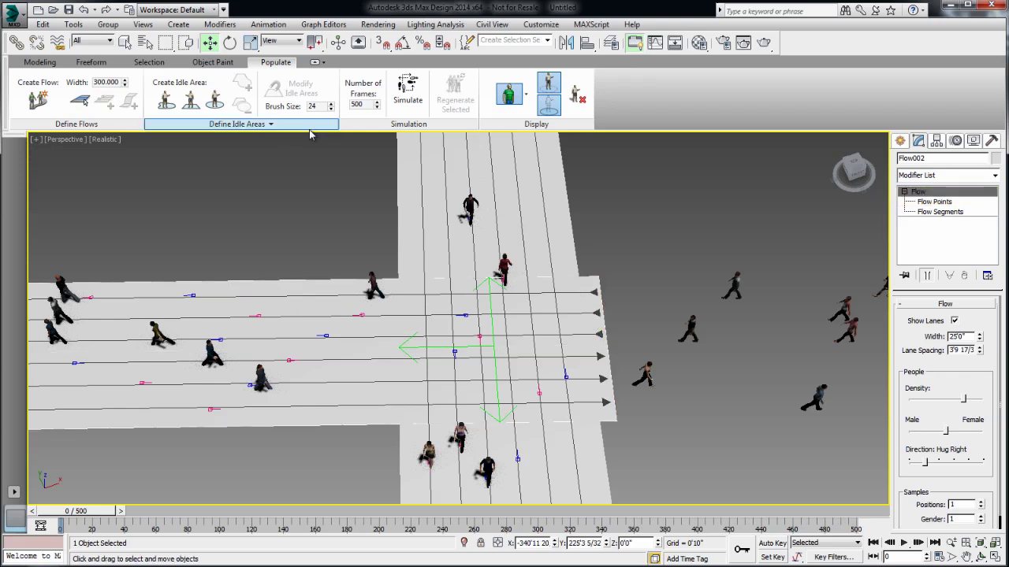
click(407, 93)
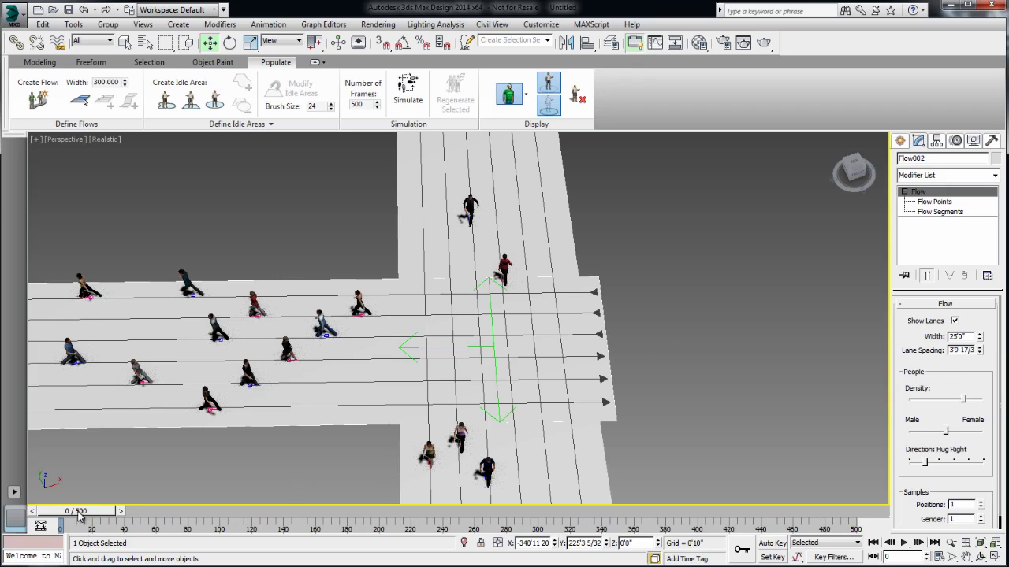
Scrub through the simulation to watch pedestrians, stopping around frame 288
drag(79, 516, 867, 550)
key(w)
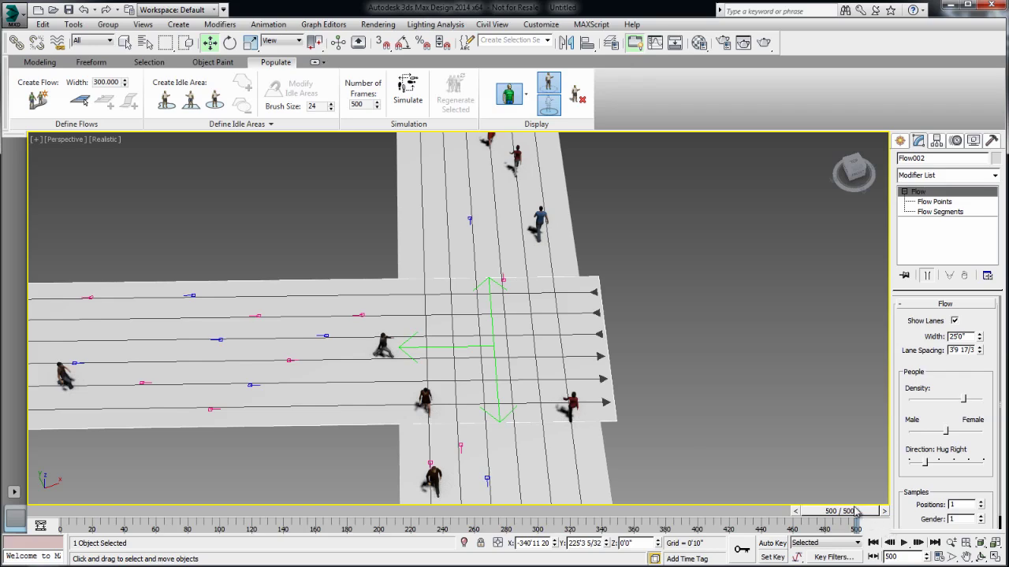
mouse_move(859, 512)
mouse_down()
mouse_move(511, 543)
mouse_move(55, 542)
mouse_move(139, 512)
mouse_move(867, 514)
mouse_up()
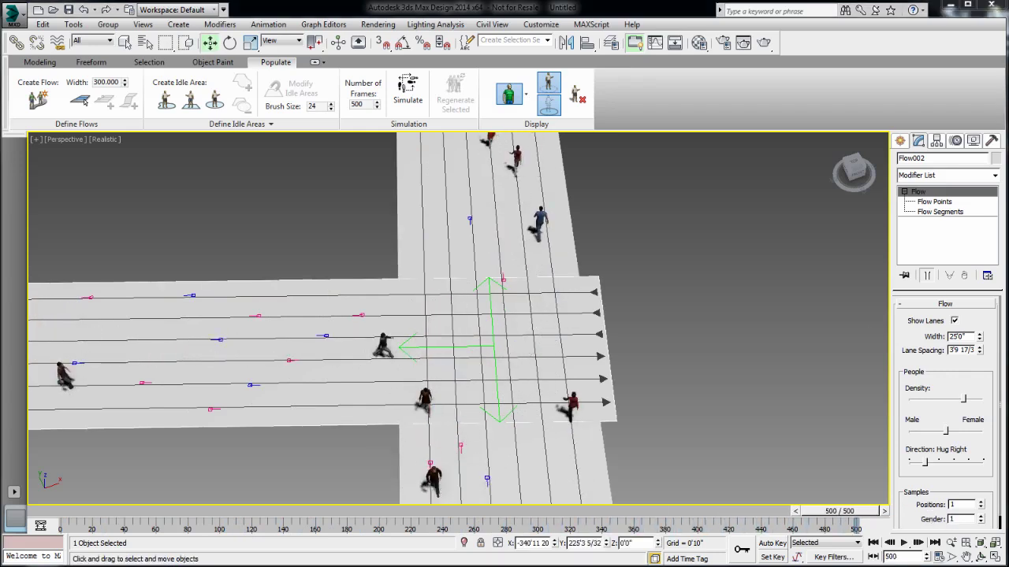
Narrow Flow002 to 6'3" wide with two lanes, re-simulate, and rewind to frame 0
drag(983, 336, 975, 385)
click(407, 93)
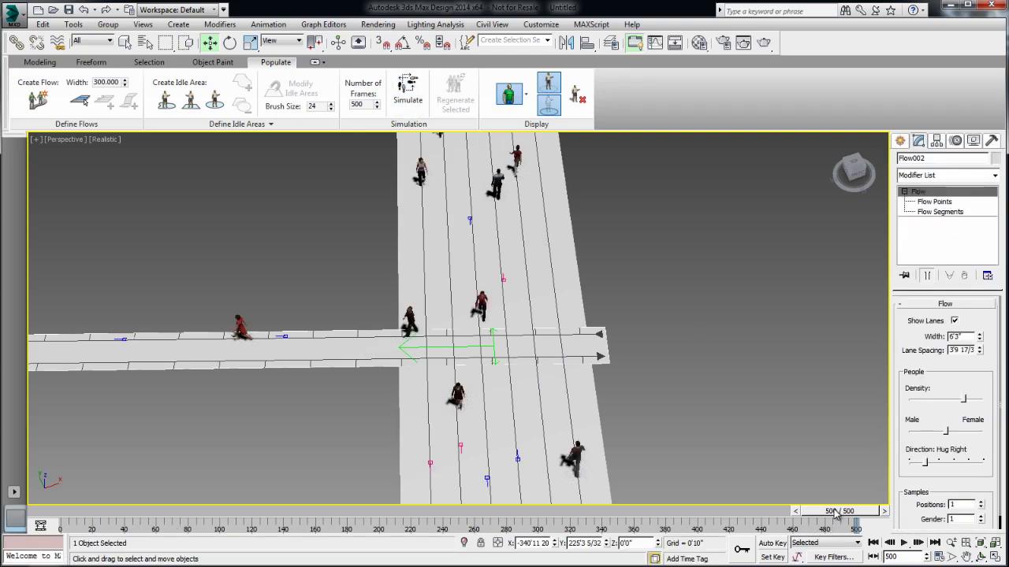
drag(837, 511, 792, 541)
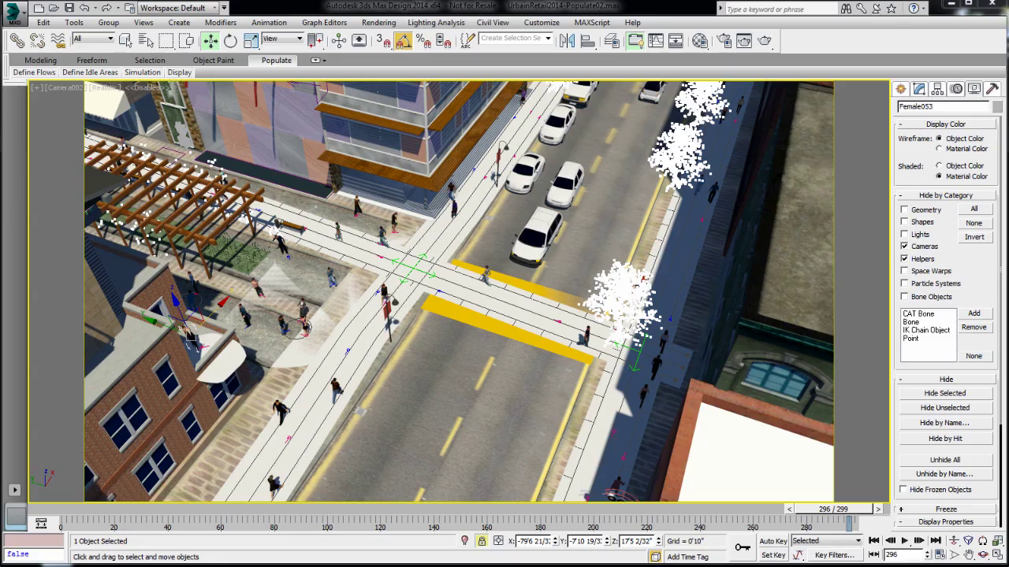